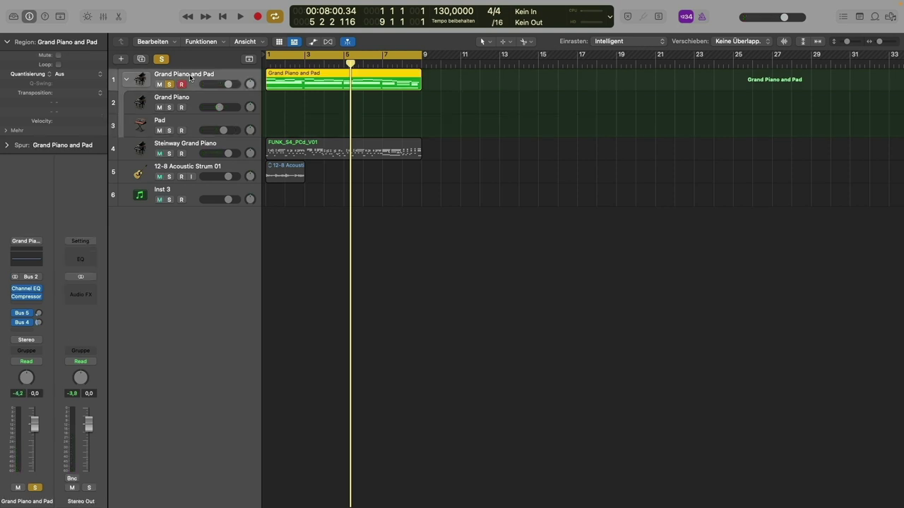
Open the Smart Controls for the Grand Piano and Pad track and turn the Compression knob while watching the Compressor plug-in
key("b")
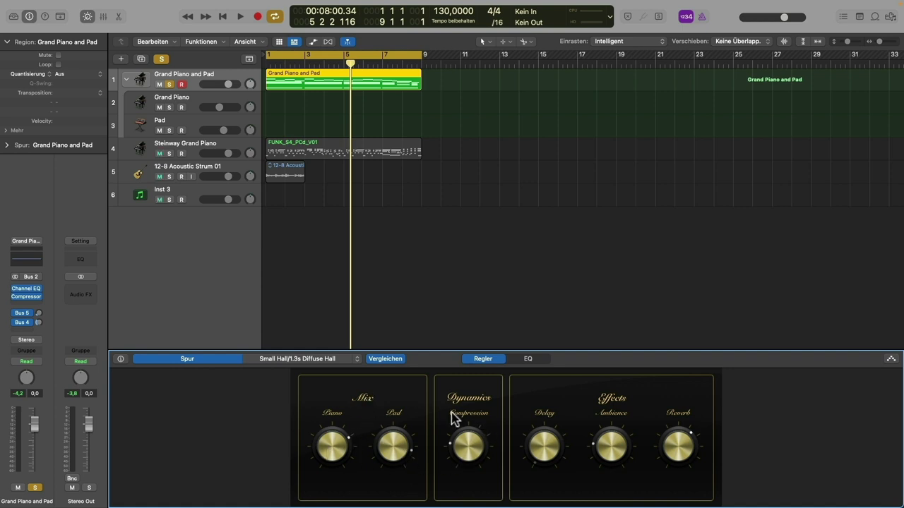
left_click(28, 297)
left_click_drag(496, 136, 688, 50)
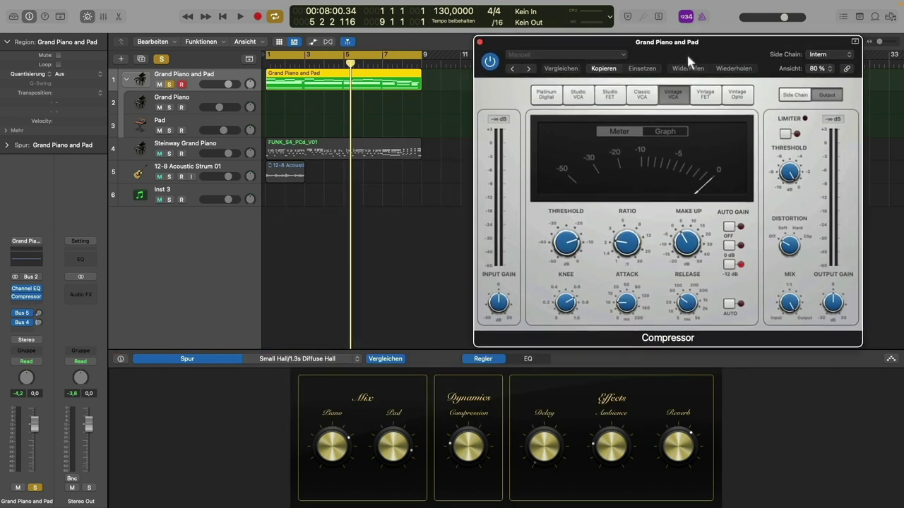
left_click(469, 452)
mouse_move(470, 452)
left_mouse_down()
mouse_move(464, 395)
mouse_move(465, 457)
left_mouse_up()
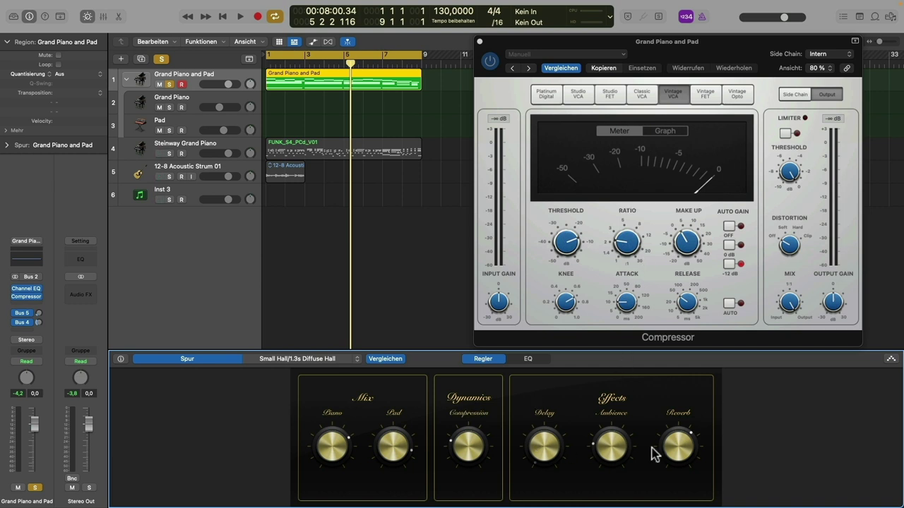
left_click(479, 43)
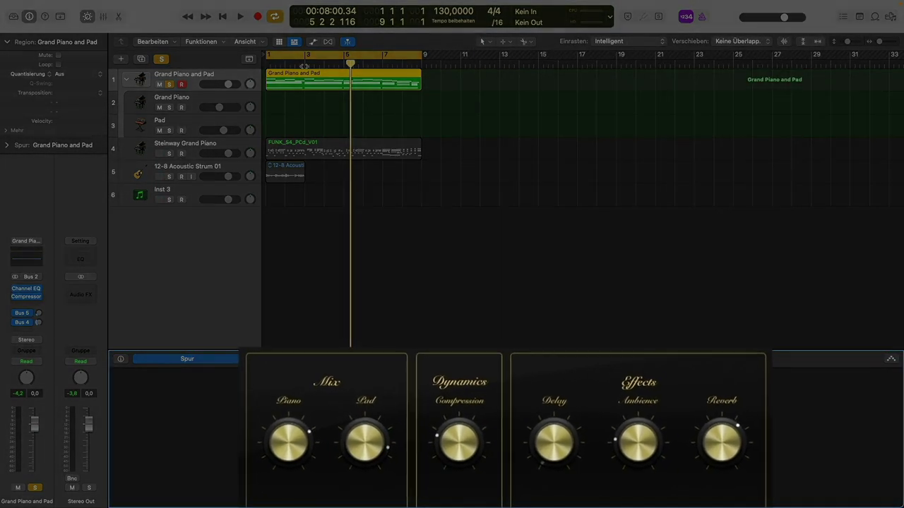
Play the project from the beginning and adjust the Piano and Pad mix levels of the Grand Piano and Pad track
key("Return")
key("space")
left_click_drag(340, 438, 333, 411)
left_click_drag(253, 419, 267, 439)
left_click_drag(351, 448, 337, 406)
left_click_drag(241, 432, 241, 426)
Set the Grand Piano and Pad track's Compression to -14.5 dB and its Delay to 32 %
left_click_drag(546, 446, 532, 332)
left_click_drag(559, 437, 557, 419)
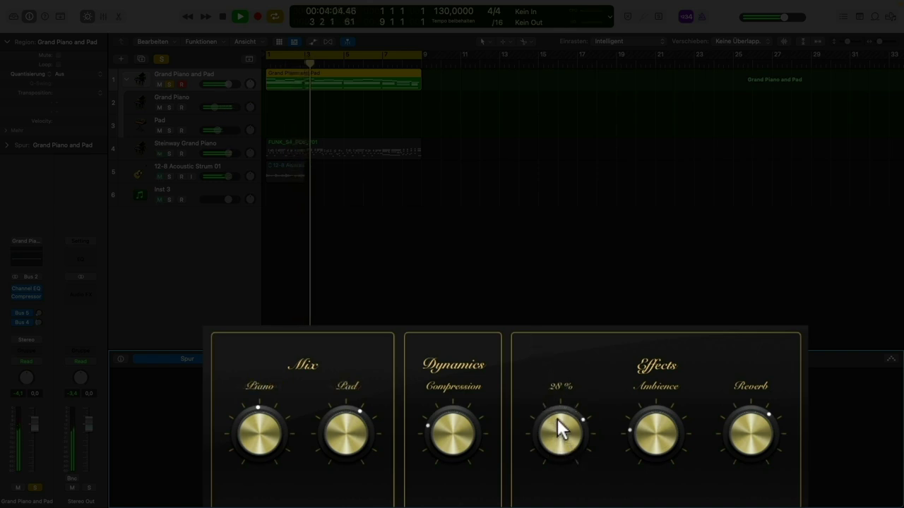
left_click_drag(460, 426, 451, 417)
left_click_drag(571, 436, 565, 419)
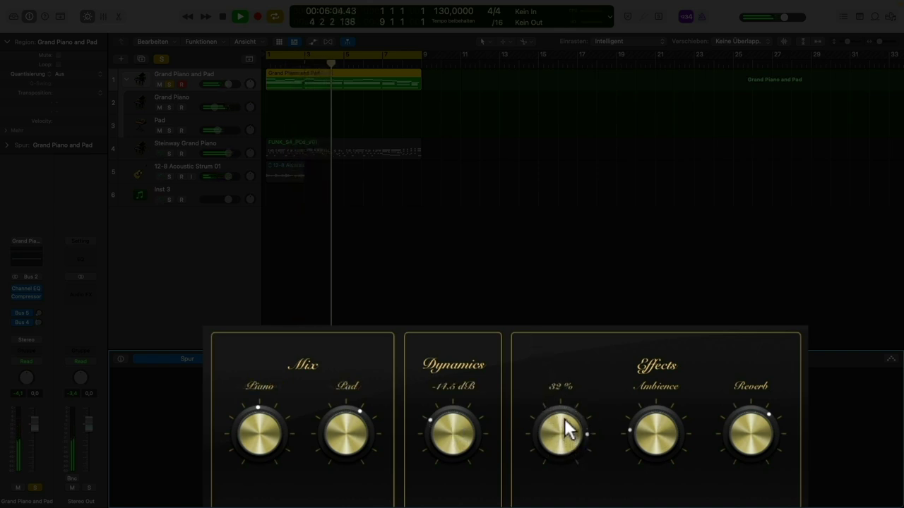
Raise the Grand Piano and Pad track's Ambience, set its Reverb to -5.3 dB, and stop playback
left_click_drag(650, 444, 633, 388)
left_click_drag(762, 454, 738, 389)
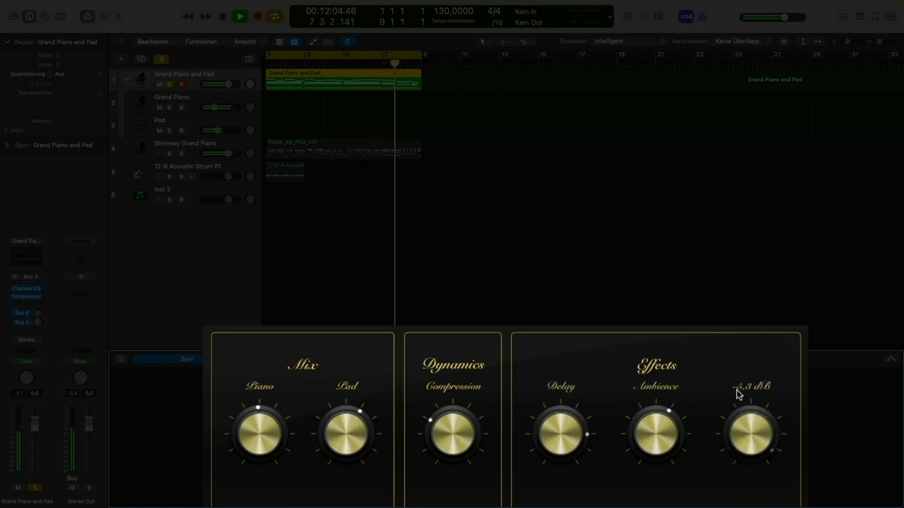
key("space")
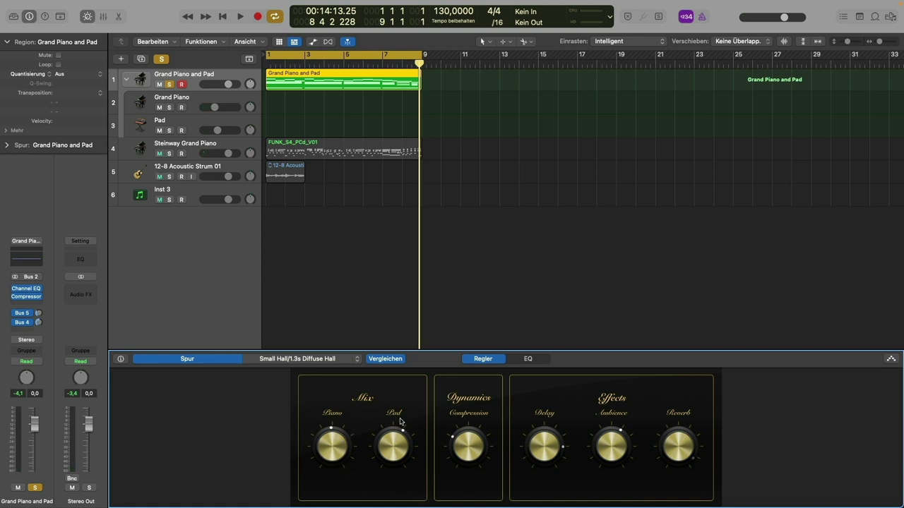
Switch the Smart Controls view between the track and its Small Hall/1.3s Diffuse Hall bus
left_click(217, 362)
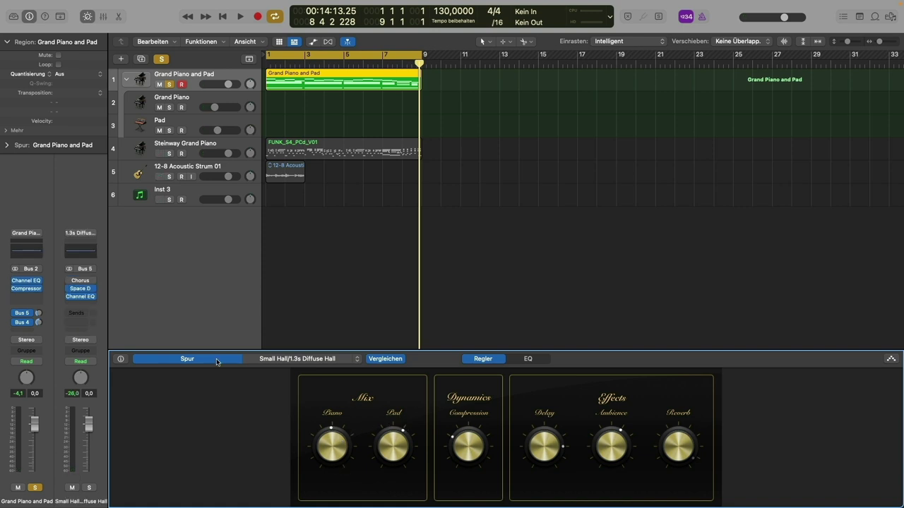
left_click(281, 361)
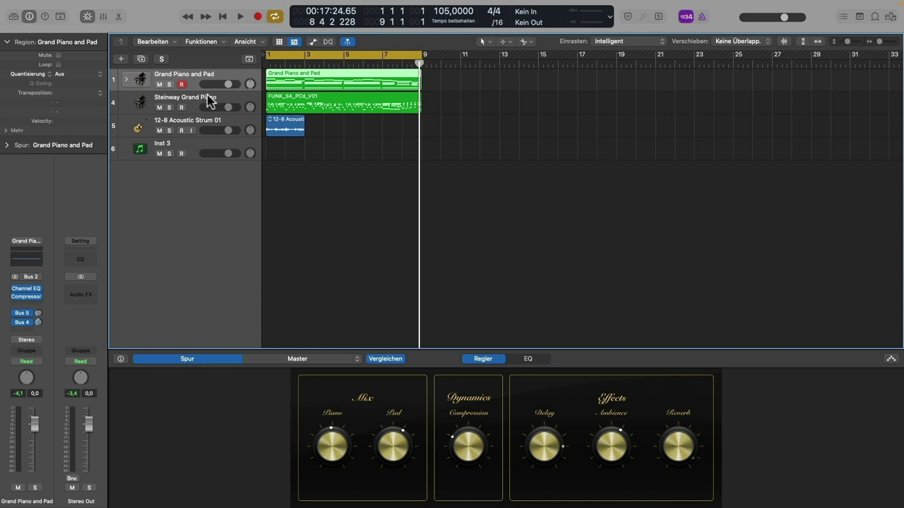
Expand the Grand Piano and Pad stack and look at the Smart Controls and EQ view of the Steinway Grand Piano track
left_click(128, 79)
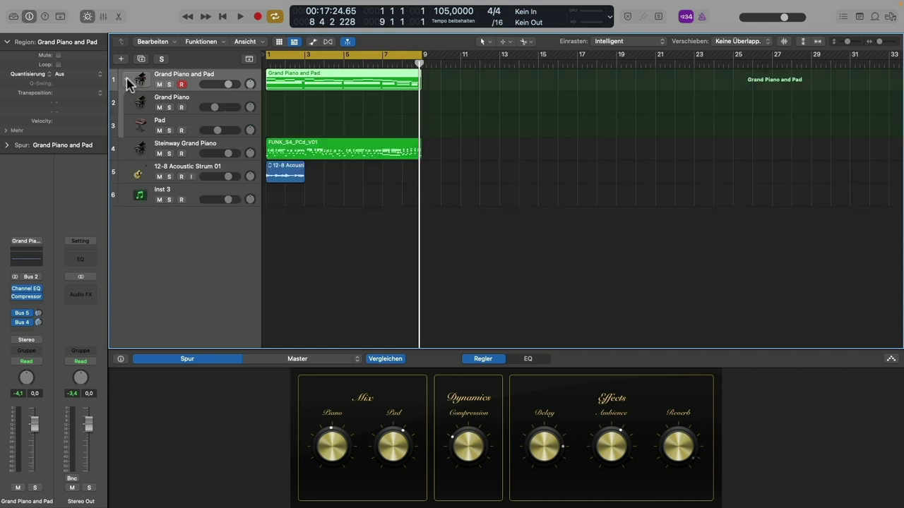
left_click(195, 146)
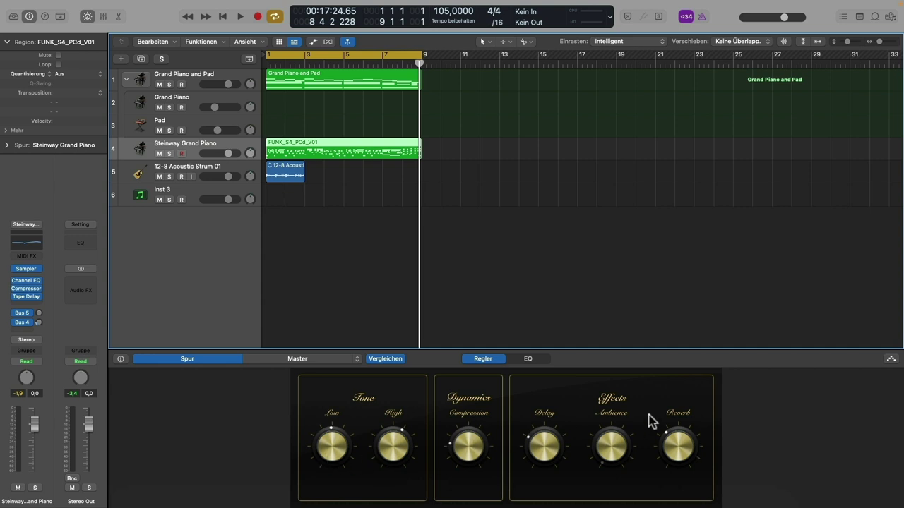
left_click(529, 361)
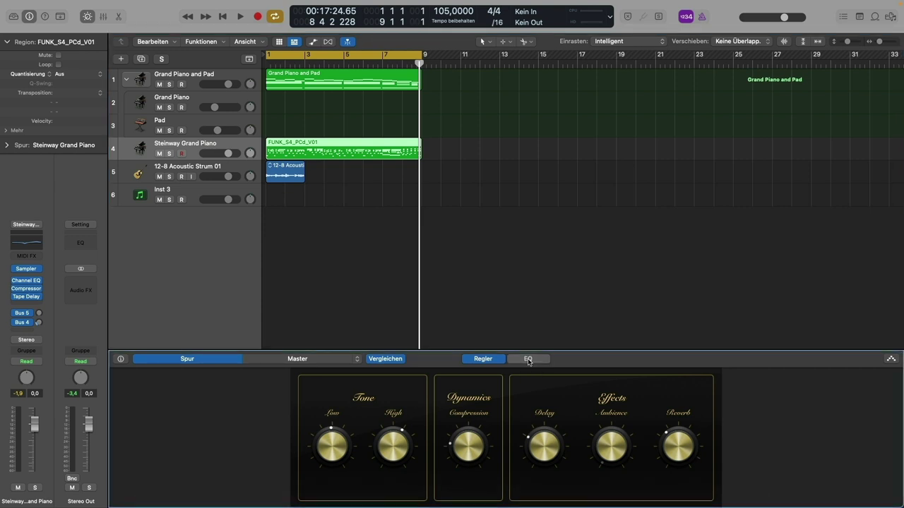
left_click(483, 358)
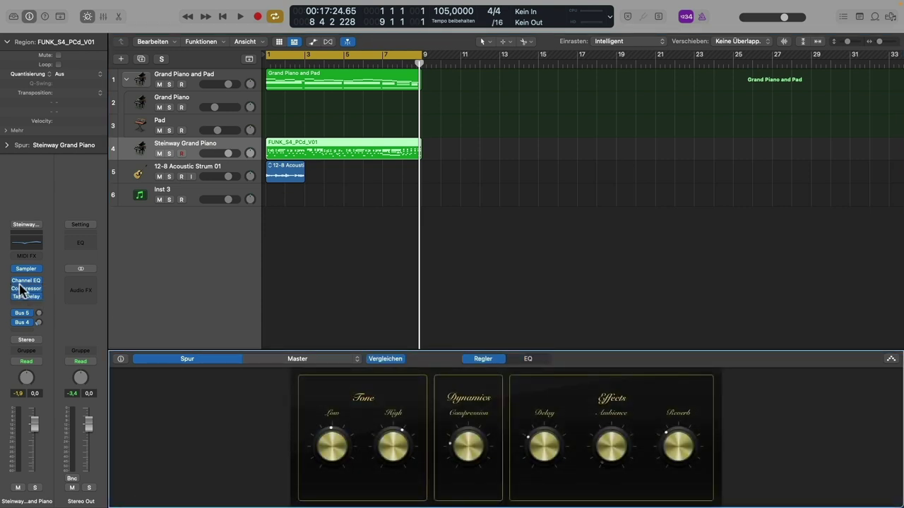
Open the Steinway Grand Piano's Channel EQ beside the Smart Controls and set Low to -1.5 dB and High to +3.0 dB
left_click(24, 280)
left_click_drag(594, 123, 717, 99)
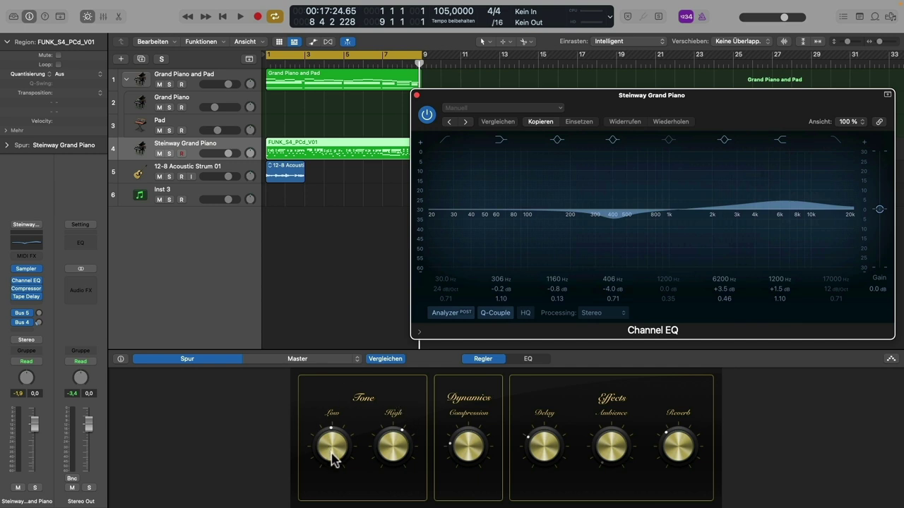
mouse_move(333, 459)
left_mouse_down()
mouse_move(326, 402)
mouse_move(332, 463)
left_mouse_up()
mouse_move(398, 466)
left_mouse_down()
mouse_move(399, 415)
mouse_move(402, 487)
mouse_move(397, 452)
left_mouse_up()
left_click_drag(333, 446, 330, 451)
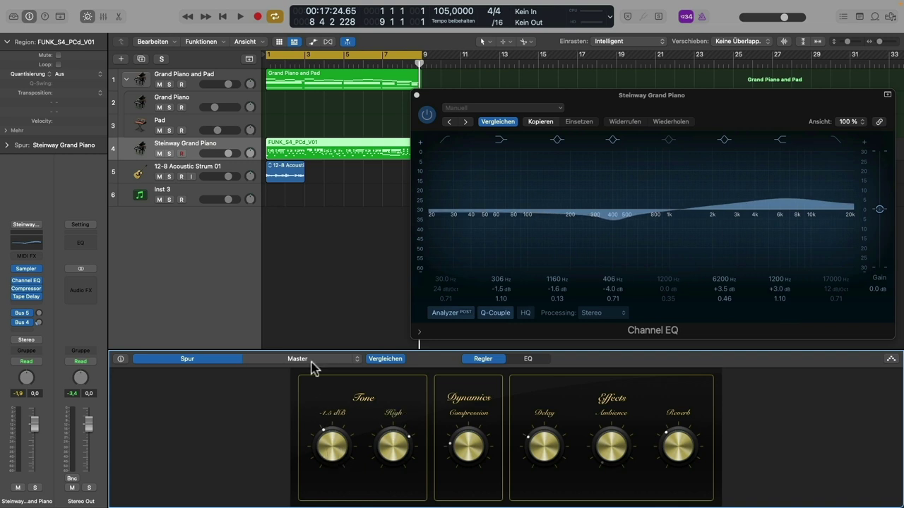
Solo and play the Steinway Grand Piano track while setting Low to -2.4 dB and High to +4.6 dB
key("s")
key("space")
mouse_move(332, 459)
left_mouse_down()
mouse_move(311, 375)
mouse_move(316, 456)
left_mouse_up()
left_click_drag(397, 455, 396, 442)
Set the Steinway Grand Piano's Delay to 32 %, raise its Reverb, and take the track out of solo
left_click_drag(536, 464, 534, 399)
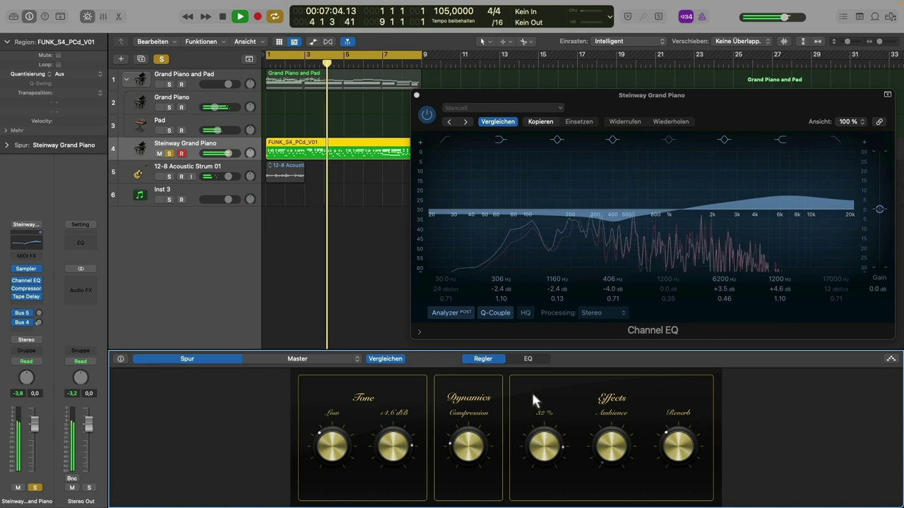
left_click_drag(671, 474, 669, 422)
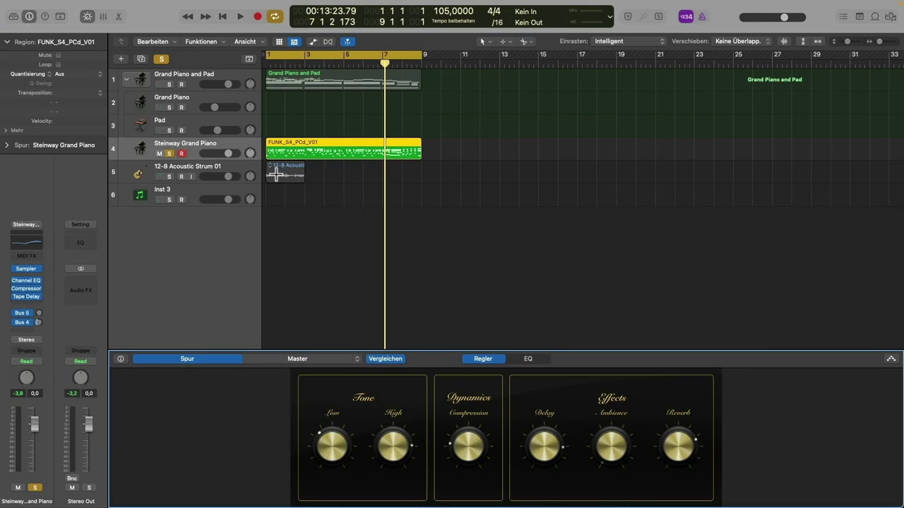
left_click(169, 153)
Open the Addictive Drums 2 instrument on the Inst 3 track and audition Tom 1 and Tom 2
left_click(188, 191)
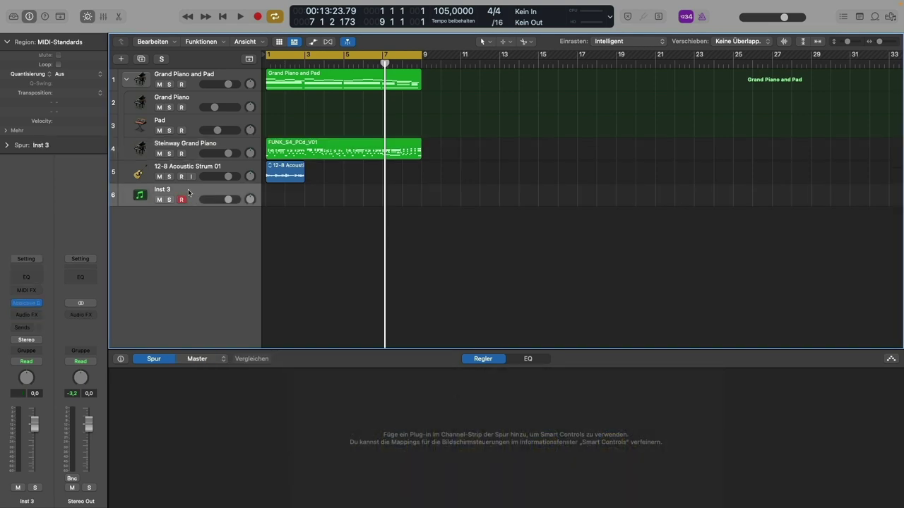
left_click(28, 304)
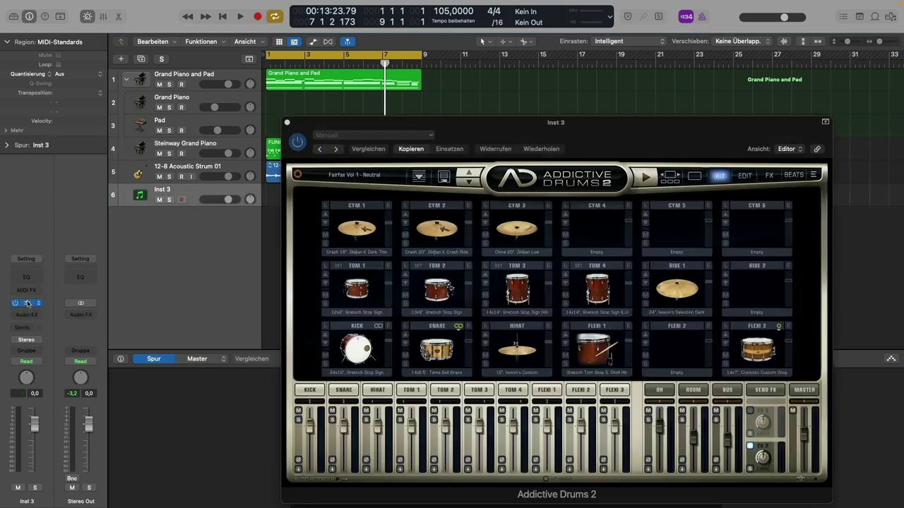
left_click_drag(645, 121, 708, 7)
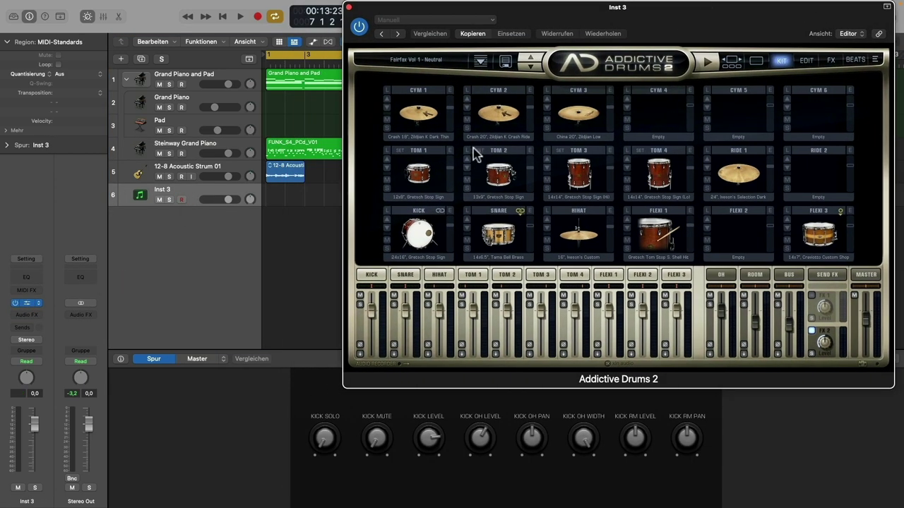
left_click(417, 182)
left_click(510, 183)
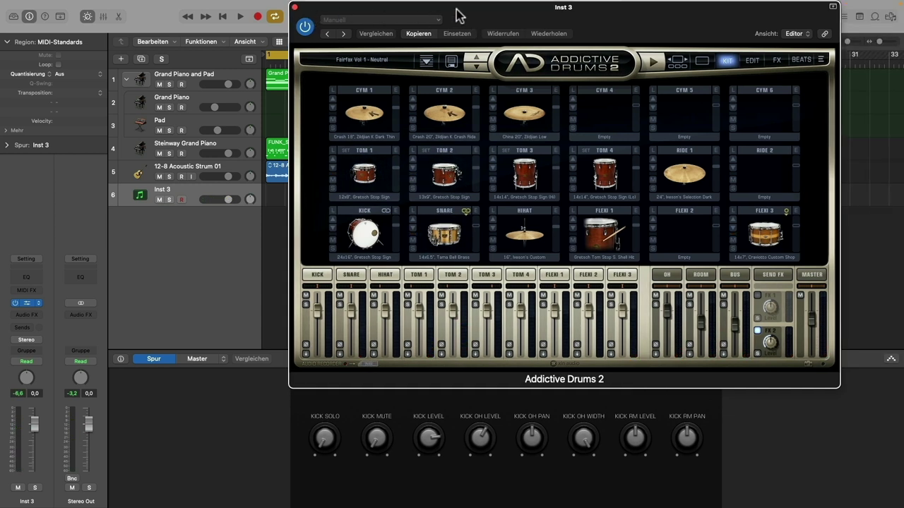
left_click_drag(458, 7, 522, 8)
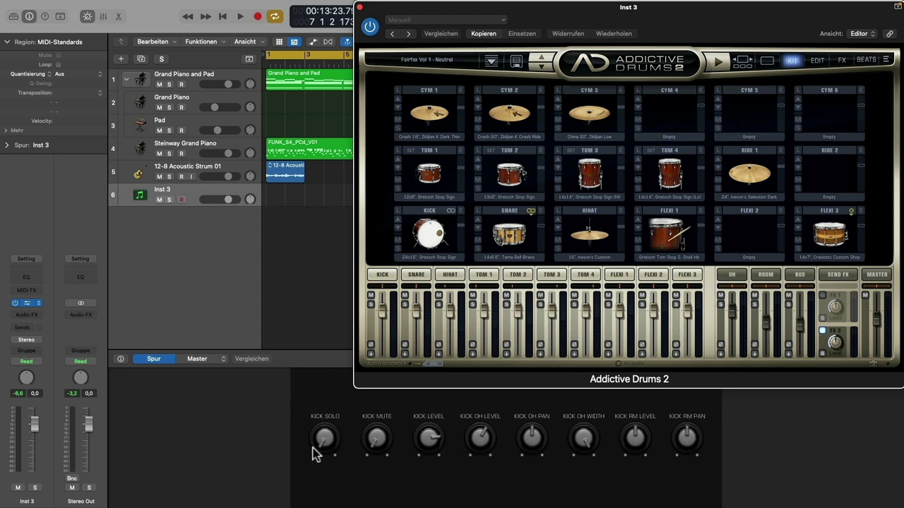
Test the kick's solo and mute controls, set Kick Level to -0.75 dB, and close the Addictive Drums 2 window
left_click_drag(328, 443, 312, 410)
left_click(399, 241)
left_click_drag(323, 432, 329, 461)
left_click_drag(379, 434, 419, 425)
left_click(397, 240)
left_click(397, 248)
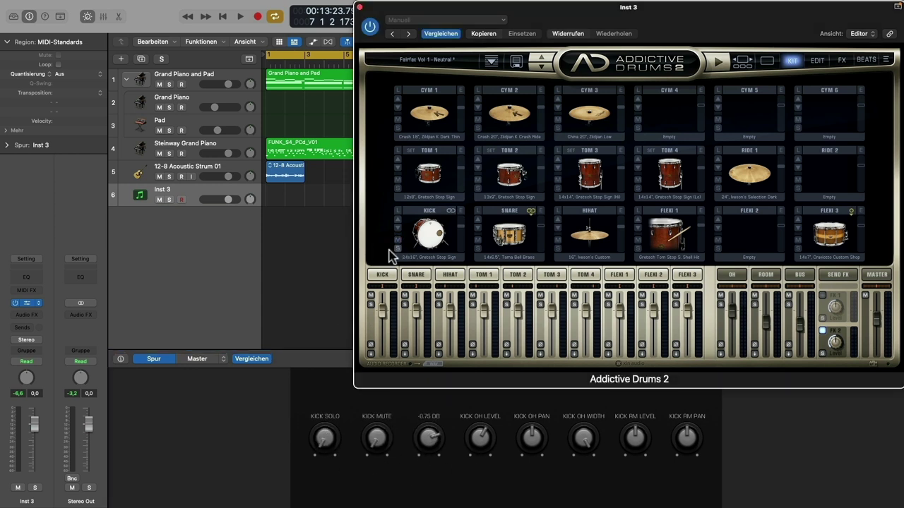
left_click(359, 7)
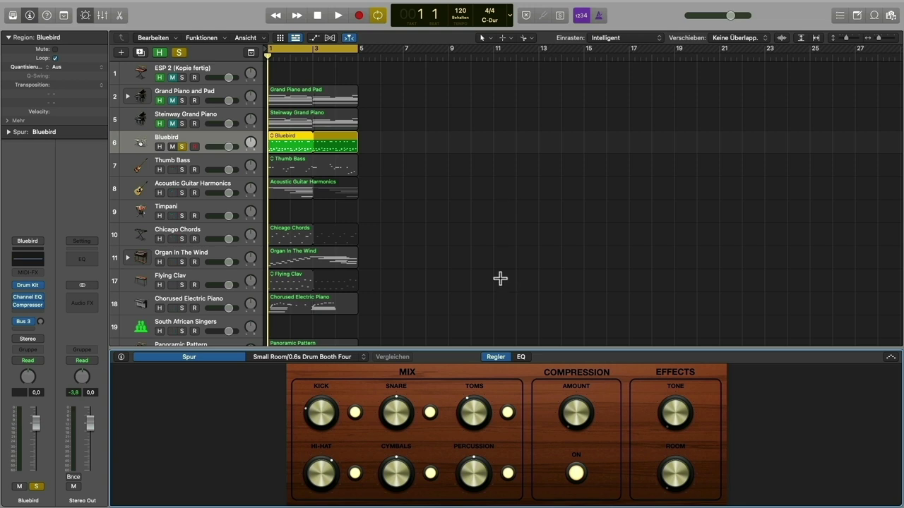
Play the soloed Bluebird drum track and switch its Kick and Snare off and back on in the Smart Controls
key("space")
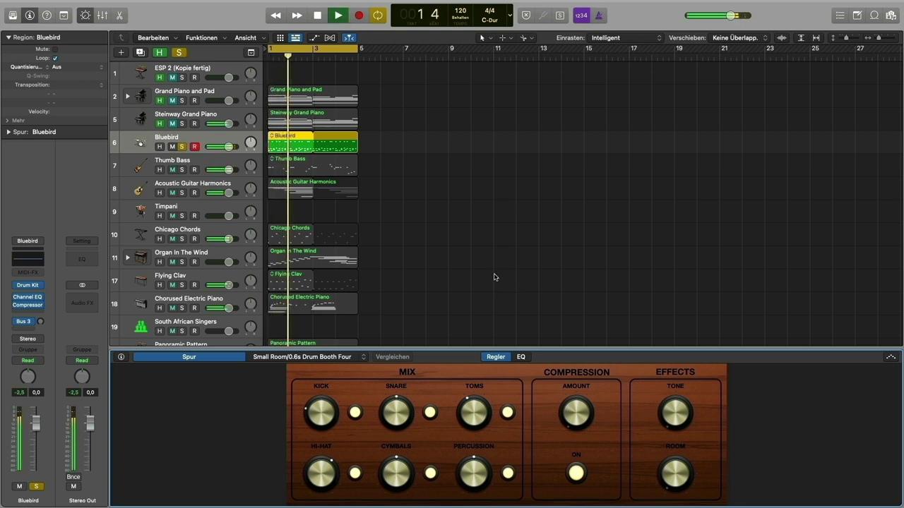
key("space")
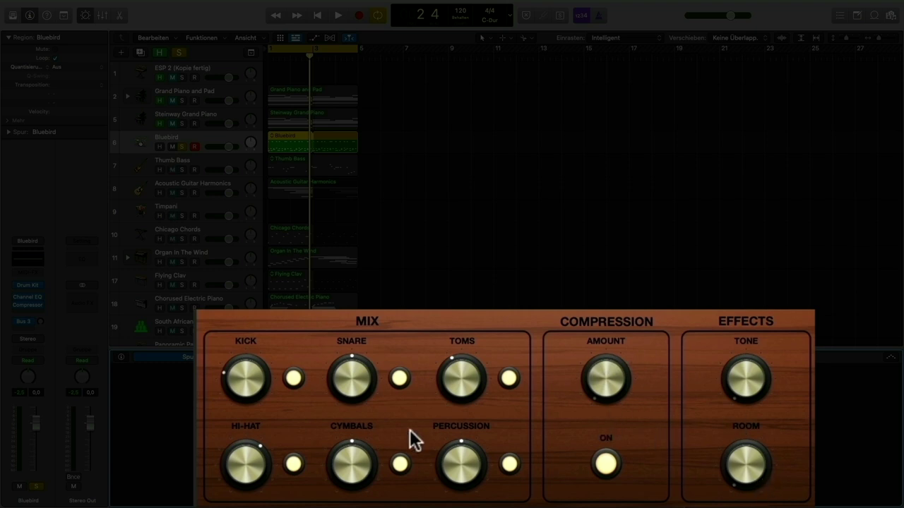
key("space")
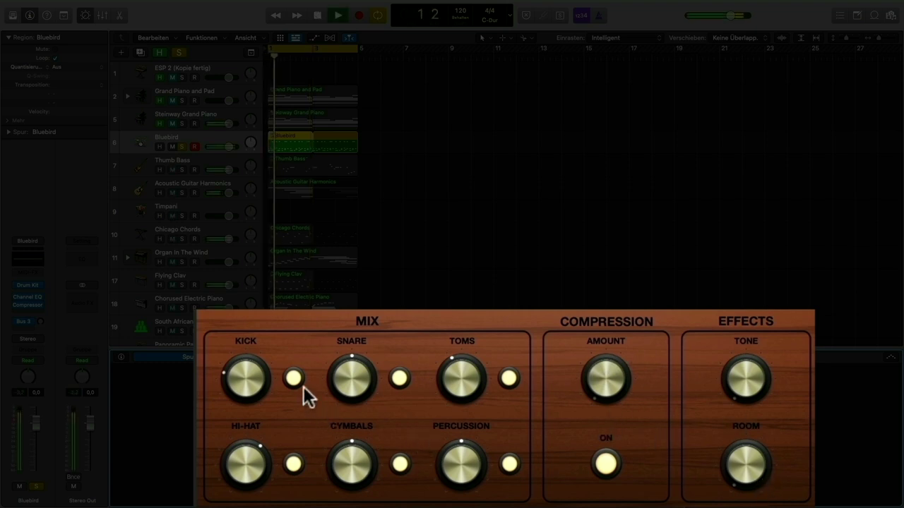
left_click(294, 378)
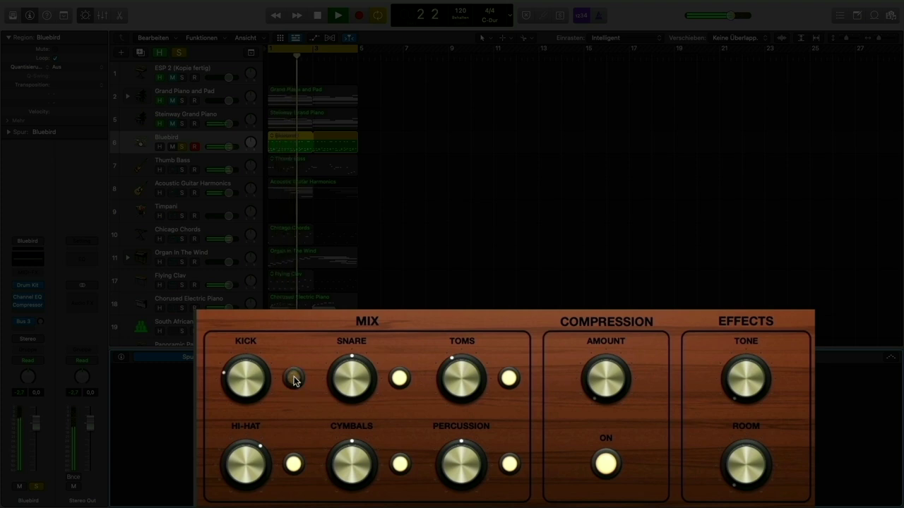
left_click(293, 378)
left_click(399, 379)
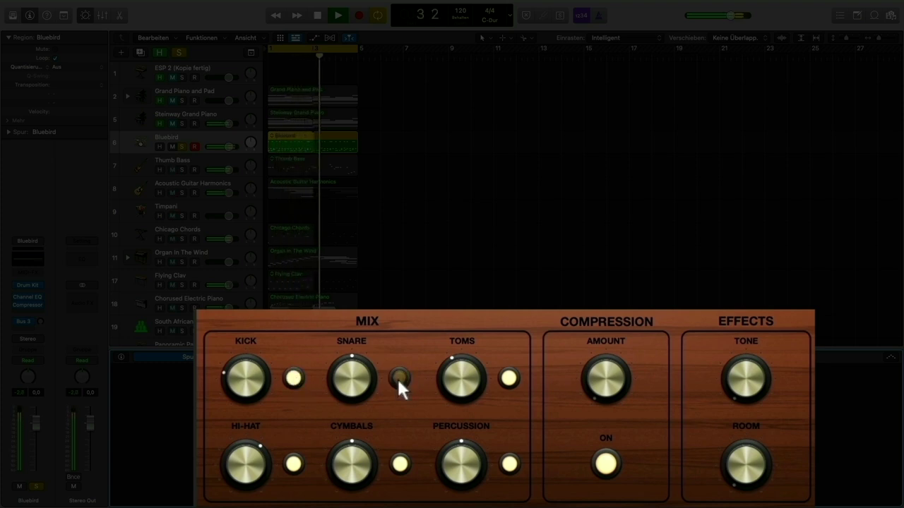
left_click(399, 381)
Set the Bluebird track's Compression Amount to 79 %, Tone to 40 % and Room to 74 %, and stop playback
left_click_drag(592, 361, 591, 286)
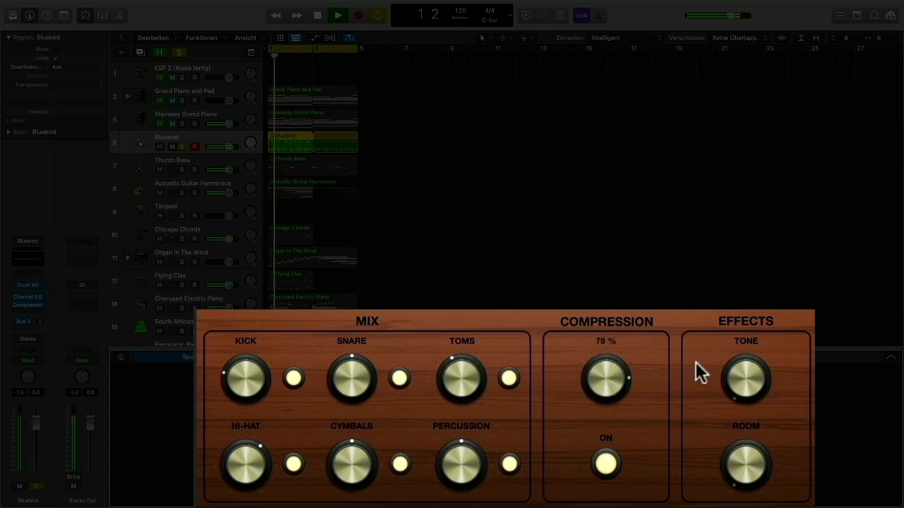
left_click_drag(745, 379, 746, 332)
left_click_drag(688, 247, 677, 305)
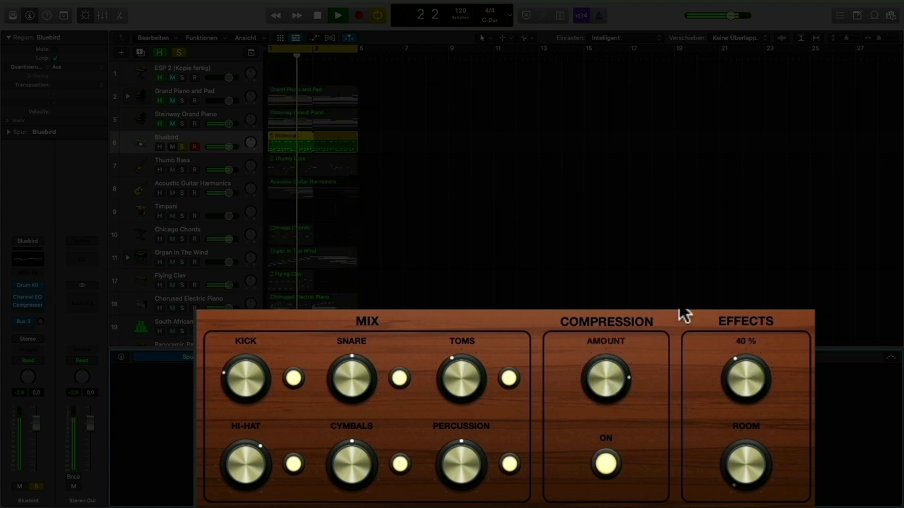
left_click_drag(742, 471, 688, 347)
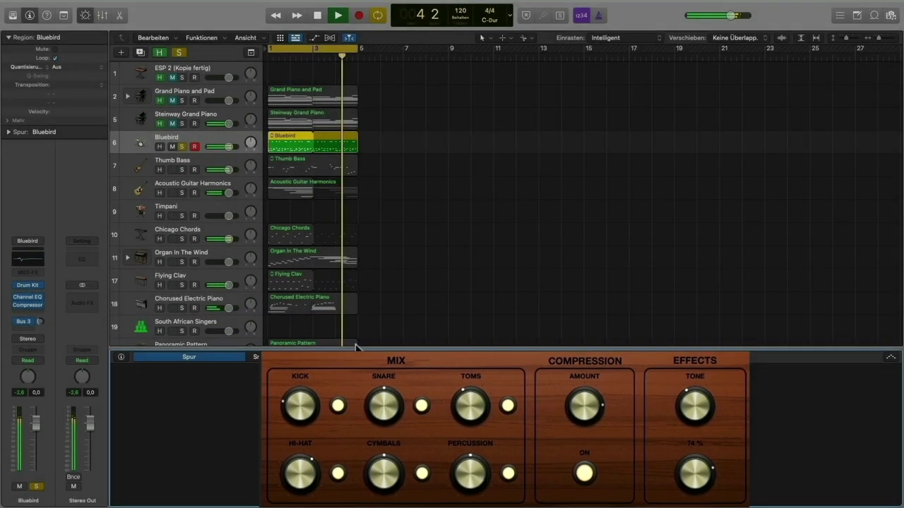
key("space")
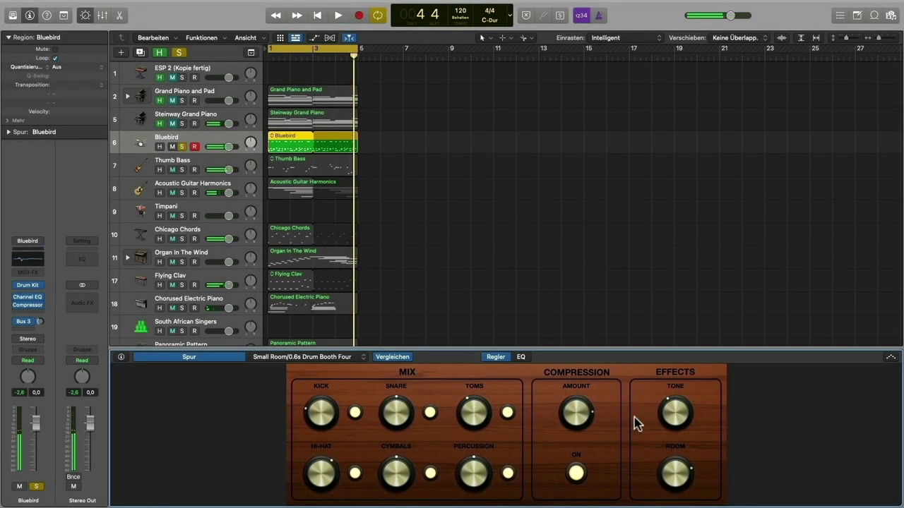
Inspect the toms' edit controls in the Bluebird track's Drum Kit Designer and close the plug-in window
left_click(28, 286)
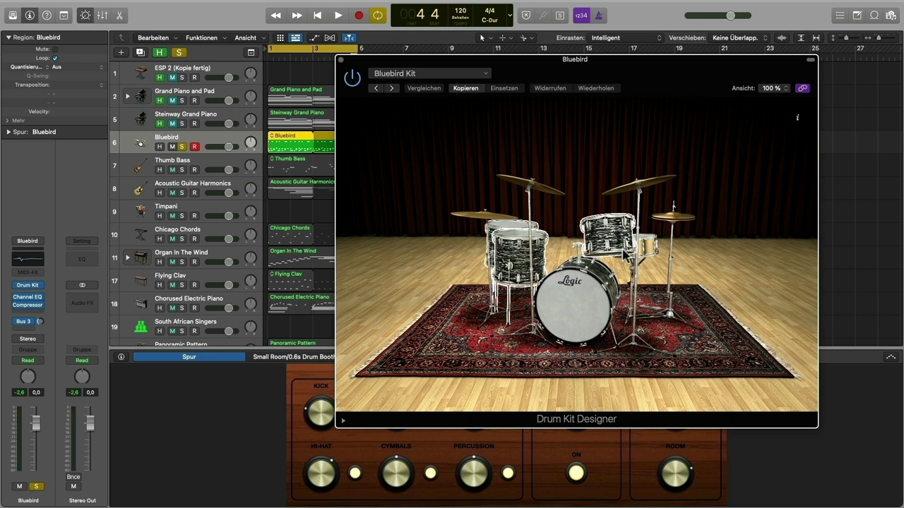
left_click(638, 248)
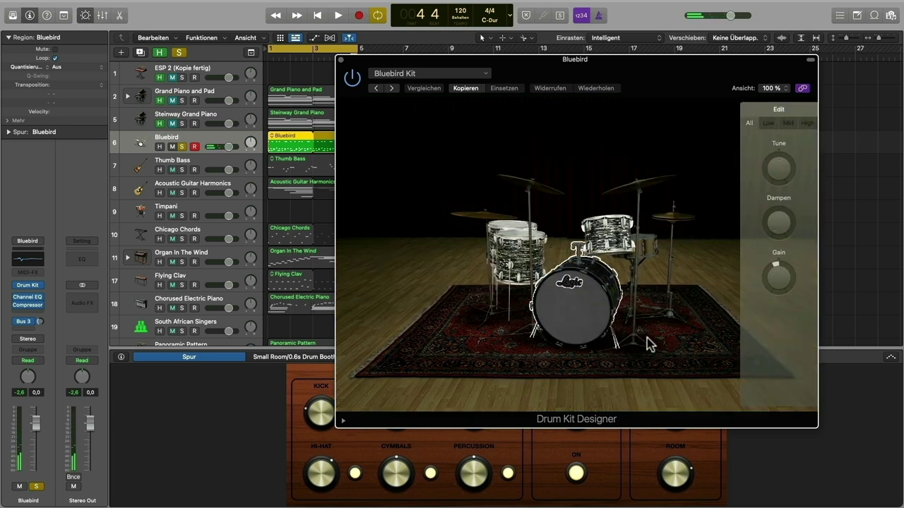
left_click(341, 61)
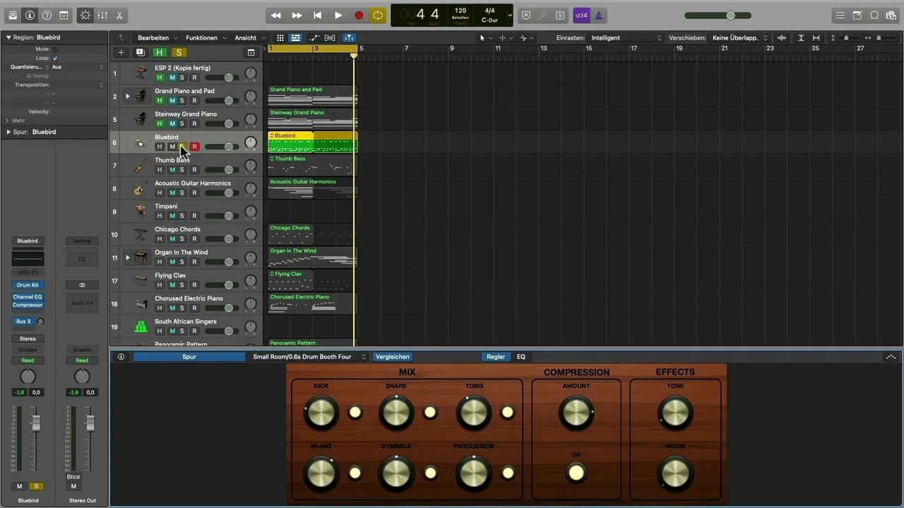
Play the Thumb Bass track soloed and set its Boost to +5.5 dB and Tone to 5 in the Smart Controls
left_click(209, 167)
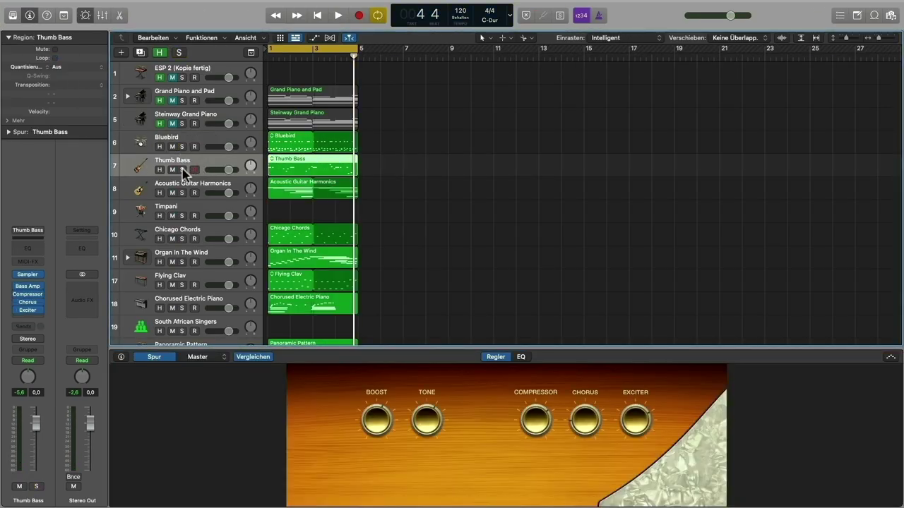
left_click(181, 170)
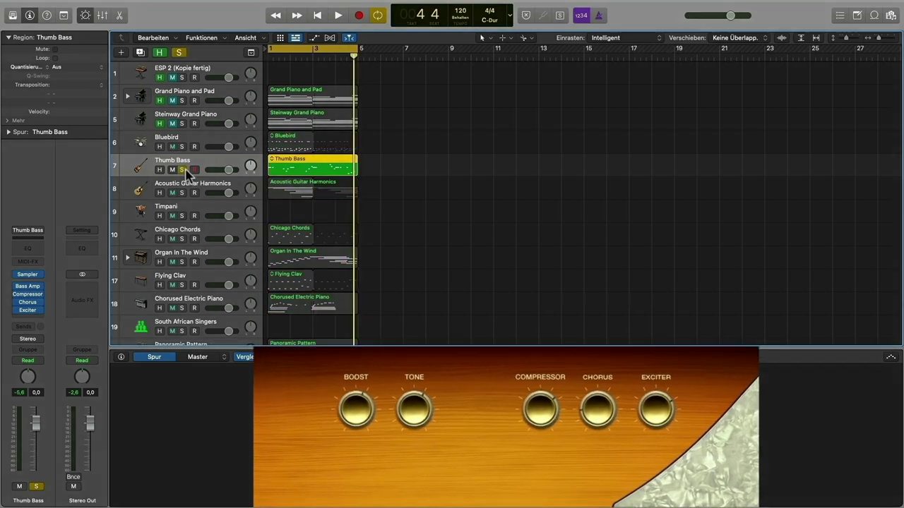
key("space")
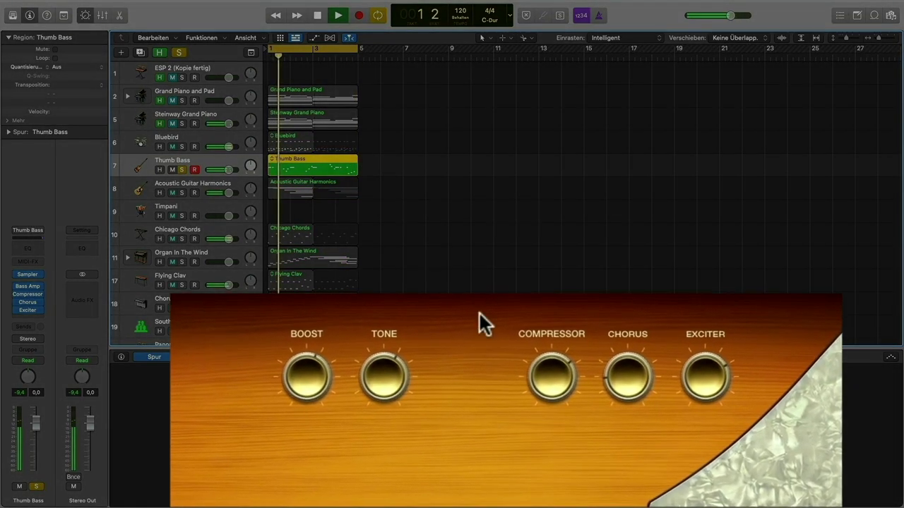
left_click_drag(293, 375, 278, 334)
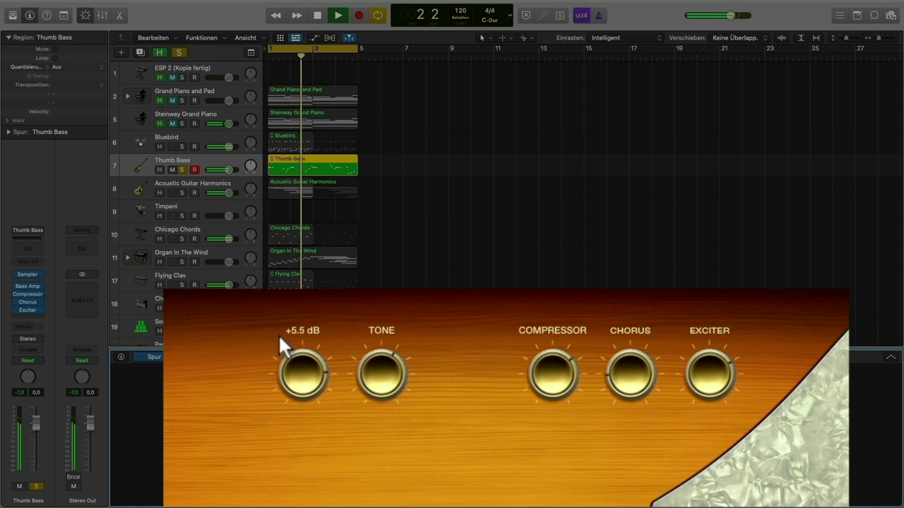
mouse_move(374, 356)
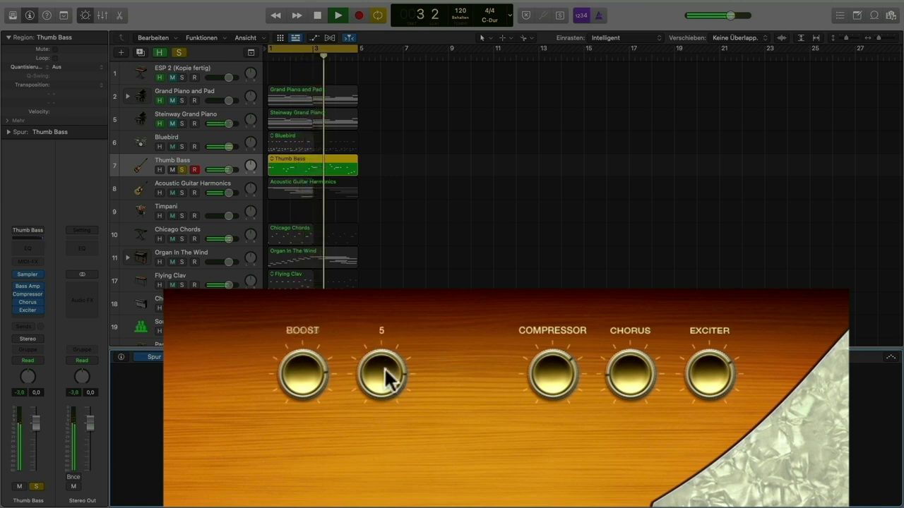
Solo Bluebird alongside the bass, set Thumb Bass Compressor to -23.5 dB, and adjust its Chorus and Exciter during playback
left_click(182, 146)
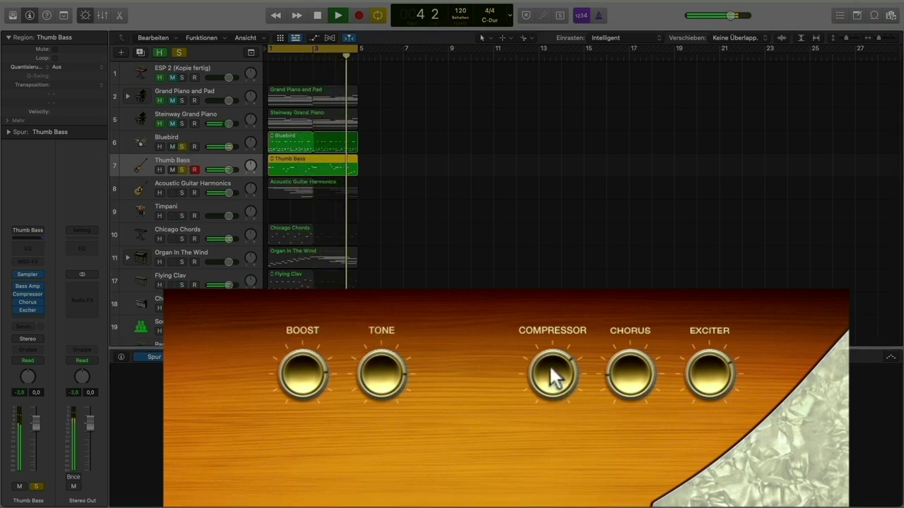
mouse_move(529, 337)
left_click_drag(529, 343, 527, 352)
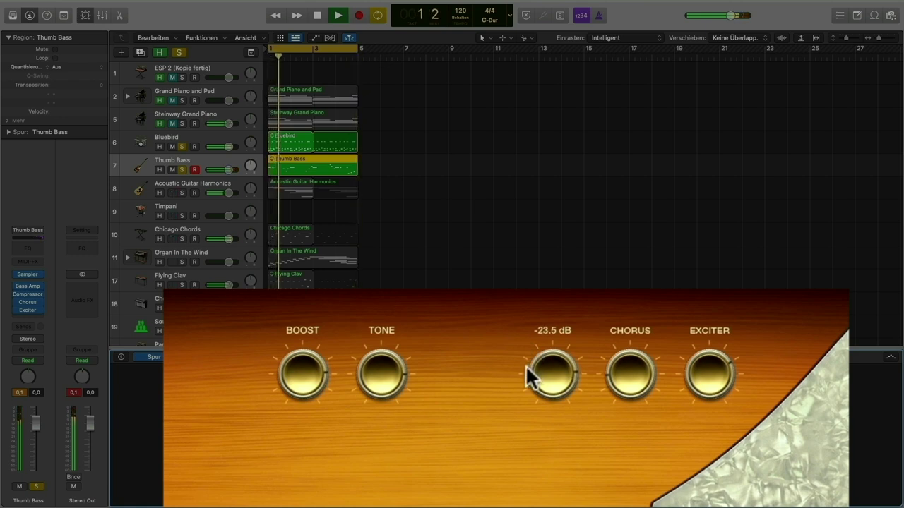
left_click_drag(616, 377, 551, 371)
left_click_drag(684, 382, 690, 424)
left_click(625, 379)
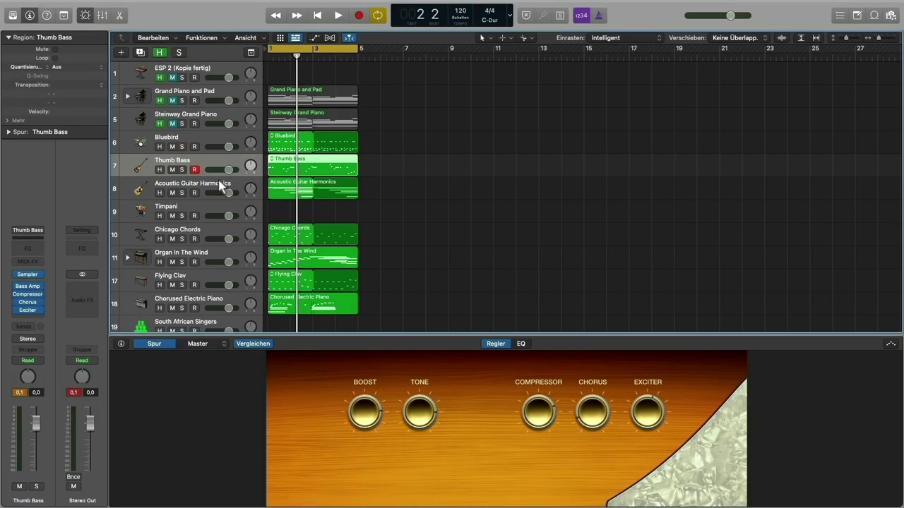
Play Acoustic Guitar Harmonics in solo mode, raise its Compressor, and set Reverb to -8.0 dB and Ambience to -9.9 dB
left_click(219, 184)
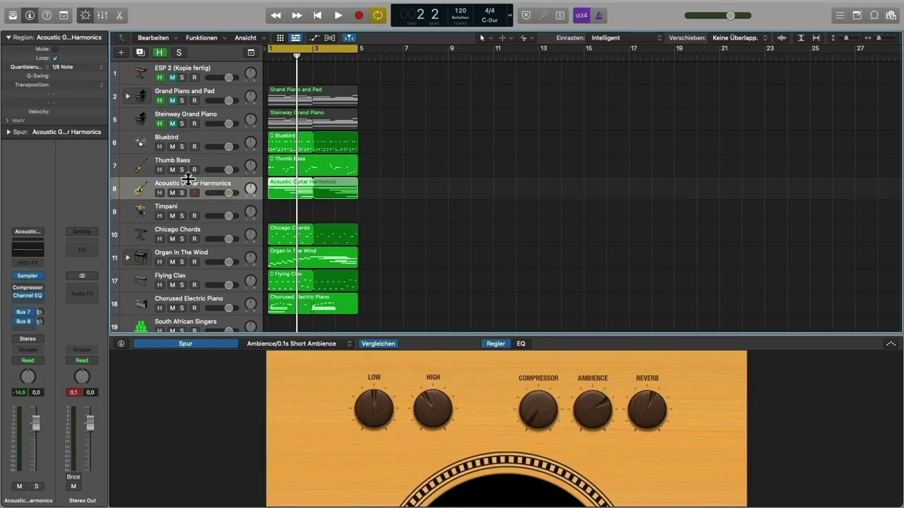
left_click(561, 17)
key("space")
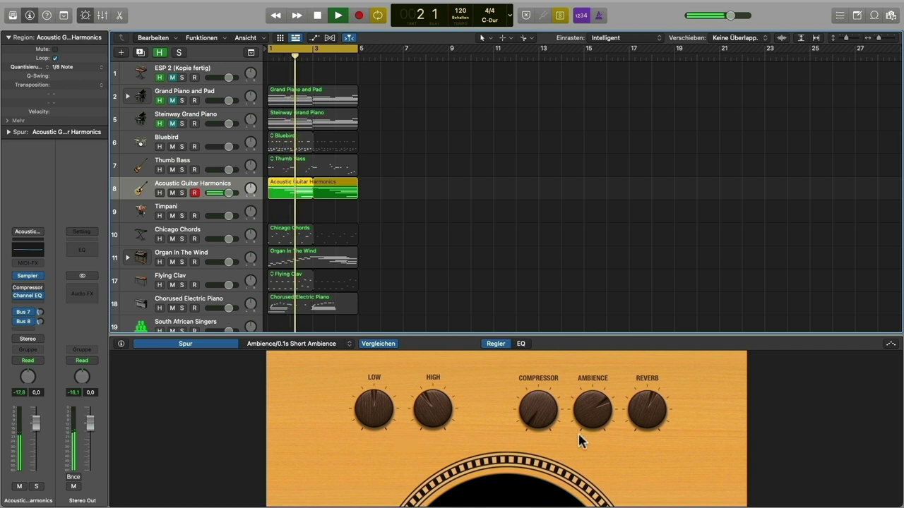
left_click_drag(536, 414, 505, 359)
left_click_drag(645, 408, 626, 378)
left_click_drag(587, 416, 586, 408)
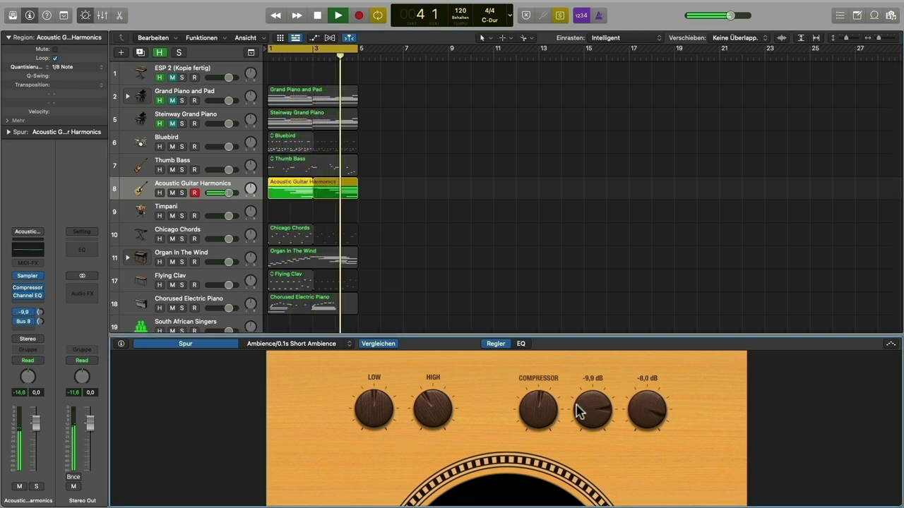
Open the guitar track's Channel EQ beside the Smart Controls, then lower the Low control and raise the High control
left_click(31, 296)
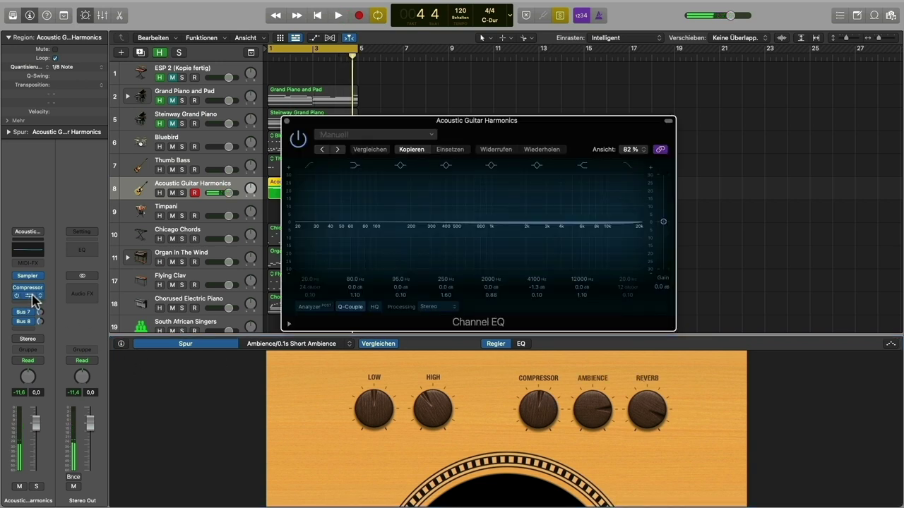
left_click_drag(524, 134, 682, 103)
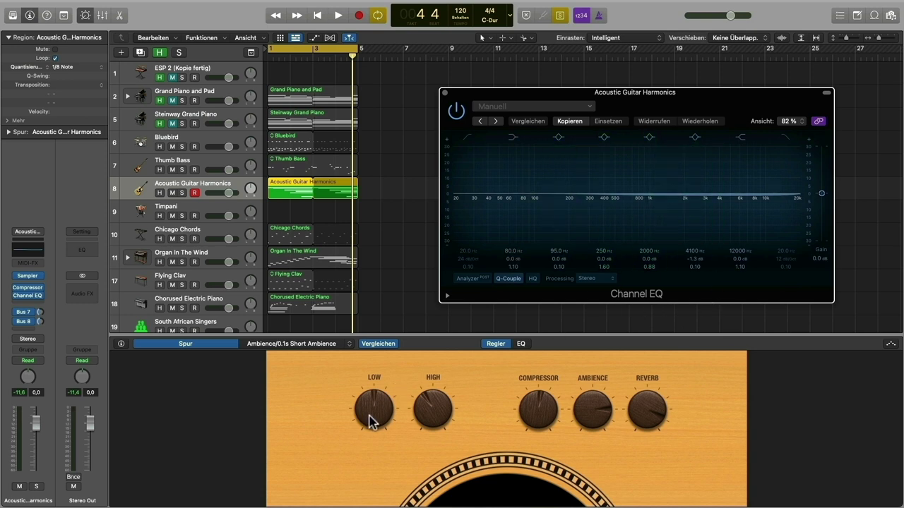
key("space")
left_click_drag(369, 417, 371, 452)
left_click_drag(422, 432, 429, 403)
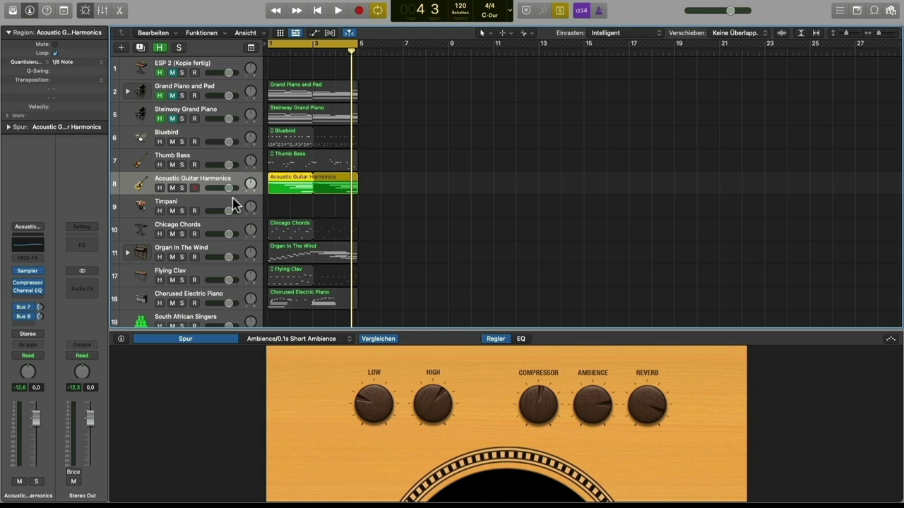
Select the Timpani track, try its Tune control and return it to 0, and raise its Delay
left_click(235, 204)
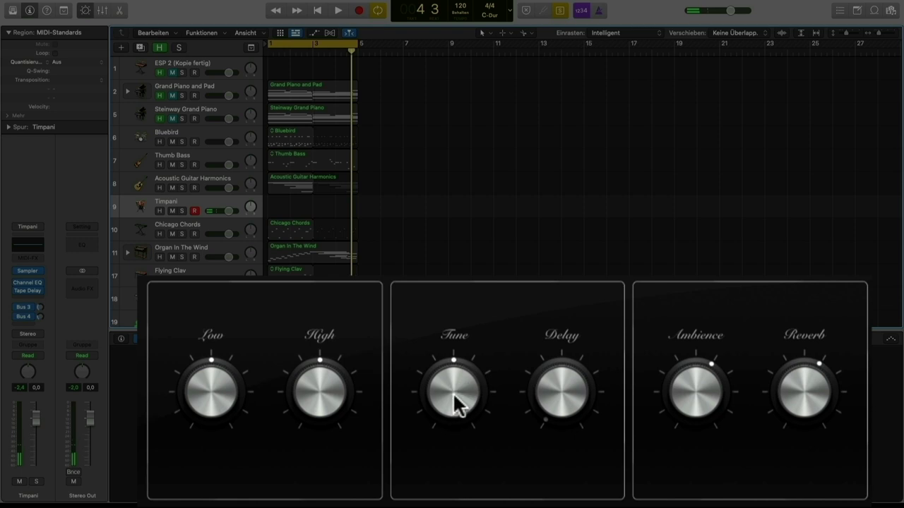
left_click_drag(456, 406, 446, 376)
left_click_drag(443, 337, 468, 405)
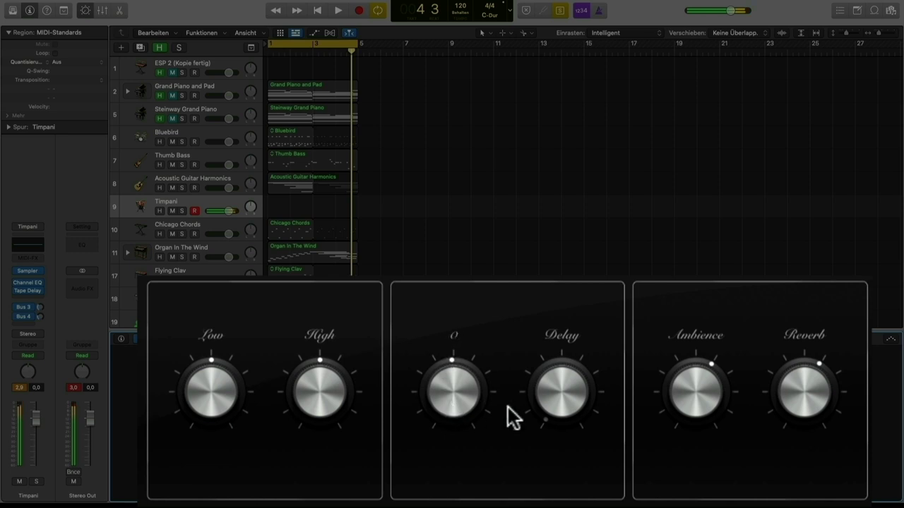
left_click_drag(569, 399, 555, 367)
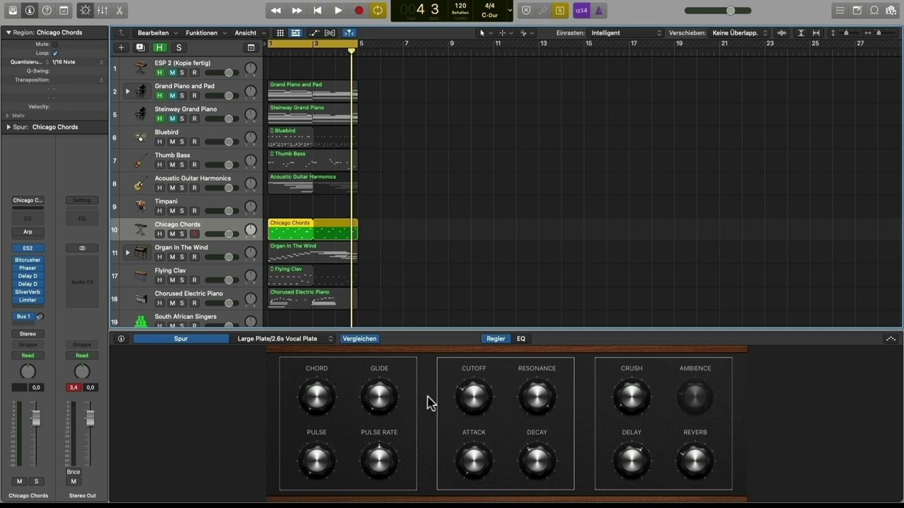
Play the Chicago Chords track while adjusting its Cutoff and Decay, and set Reverb to -15.5 dB
key("space")
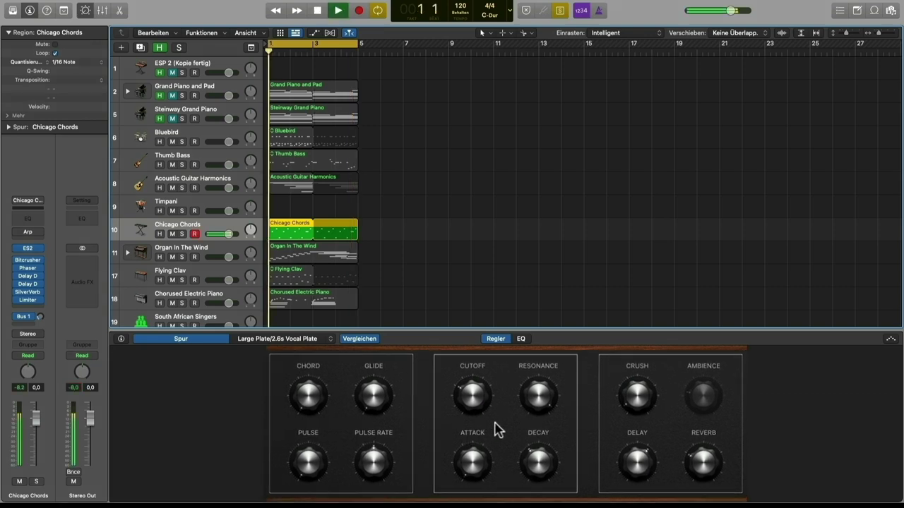
left_click_drag(452, 374, 403, 350)
left_click_drag(527, 445, 509, 459)
mouse_move(691, 422)
left_click_drag(687, 413, 790, 438)
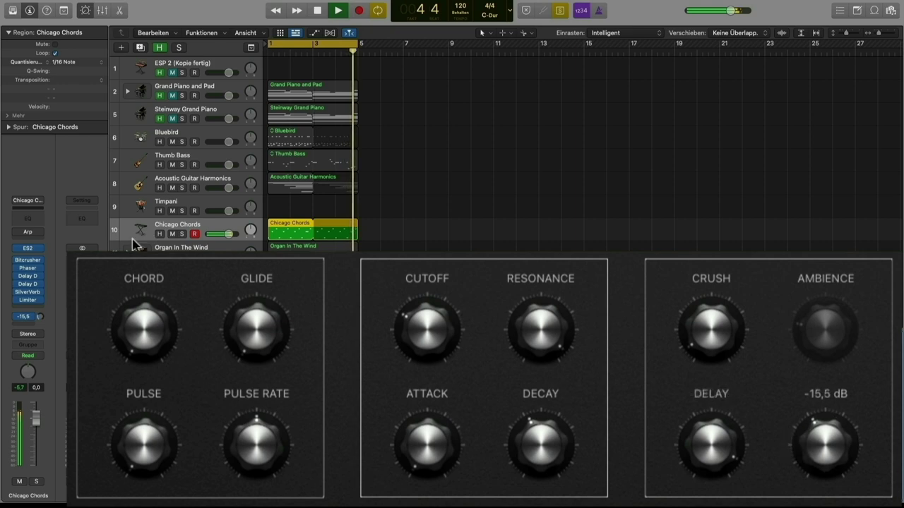
Open the Chicago Chords ES2 synth, adjust Cutoff and set Decay to 240 ms in the Smart Controls, and close the plug-in window
left_click(28, 248)
left_click_drag(592, 117, 720, 16)
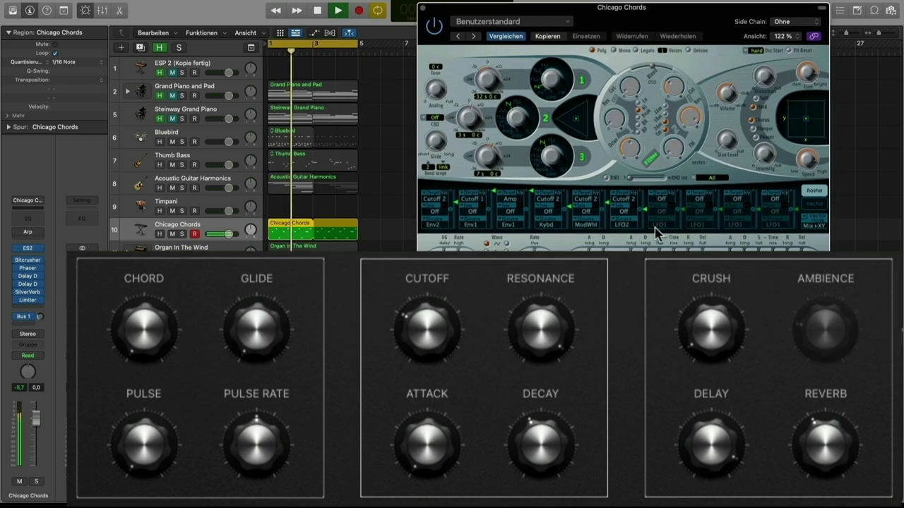
mouse_move(440, 336)
left_mouse_down()
mouse_move(439, 361)
mouse_move(440, 343)
mouse_move(468, 398)
left_mouse_up()
mouse_move(535, 460)
left_mouse_down()
mouse_move(532, 421)
mouse_move(534, 473)
left_mouse_up()
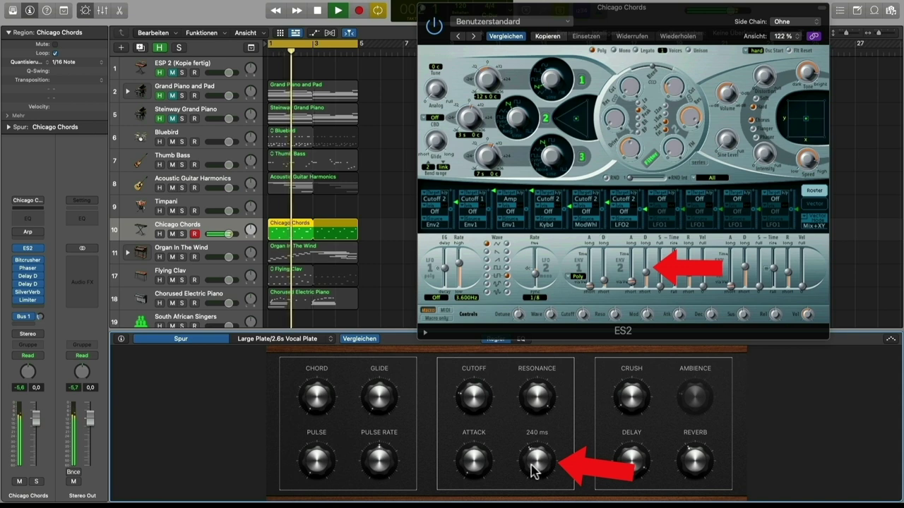
key("space")
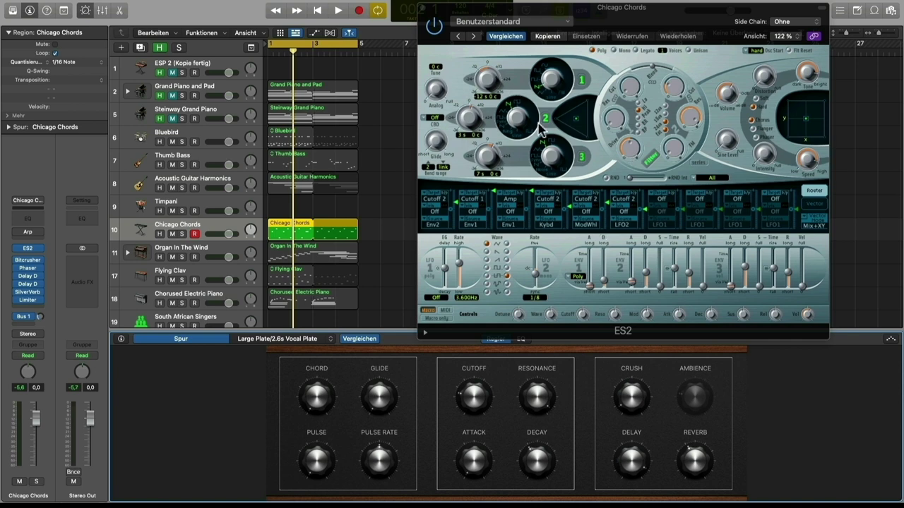
left_click(425, 10)
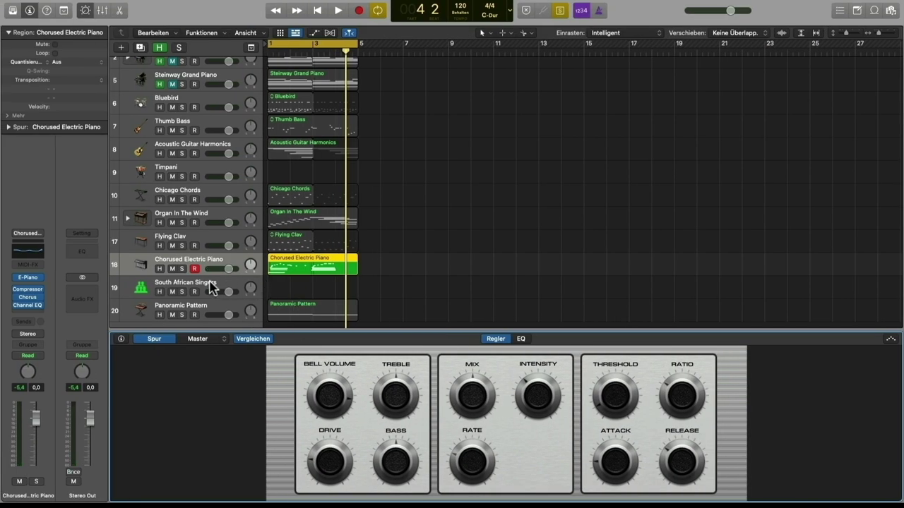
Select the South African Singers track and audition its Ooh, Hemm, Laah and Aah articulations
left_click(210, 286)
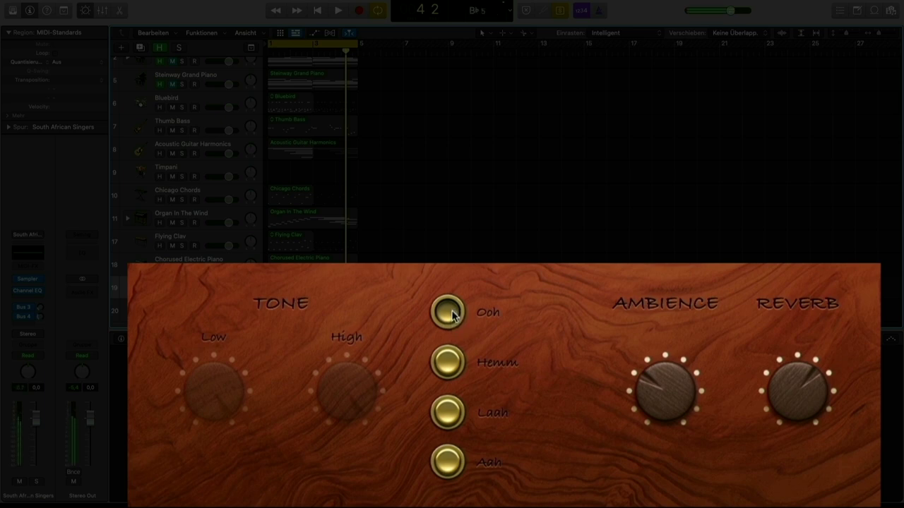
left_click(442, 367)
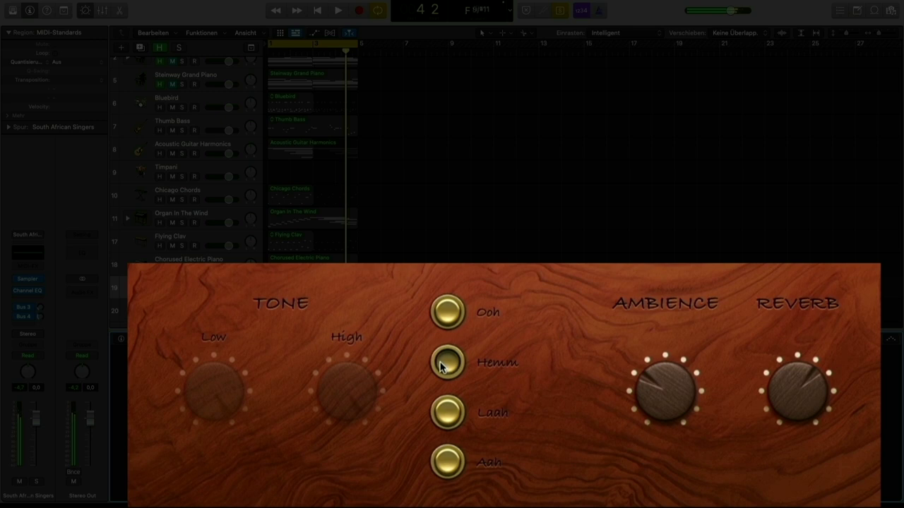
left_click(457, 422)
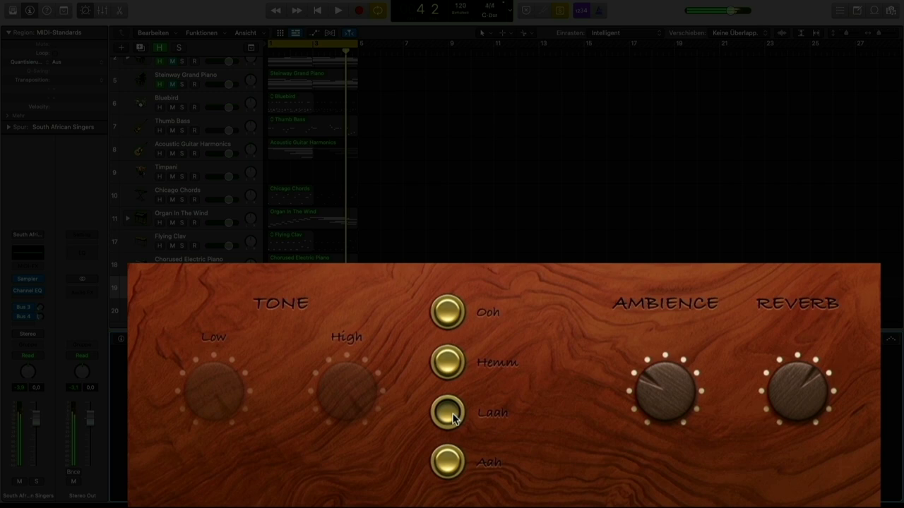
left_click(446, 465)
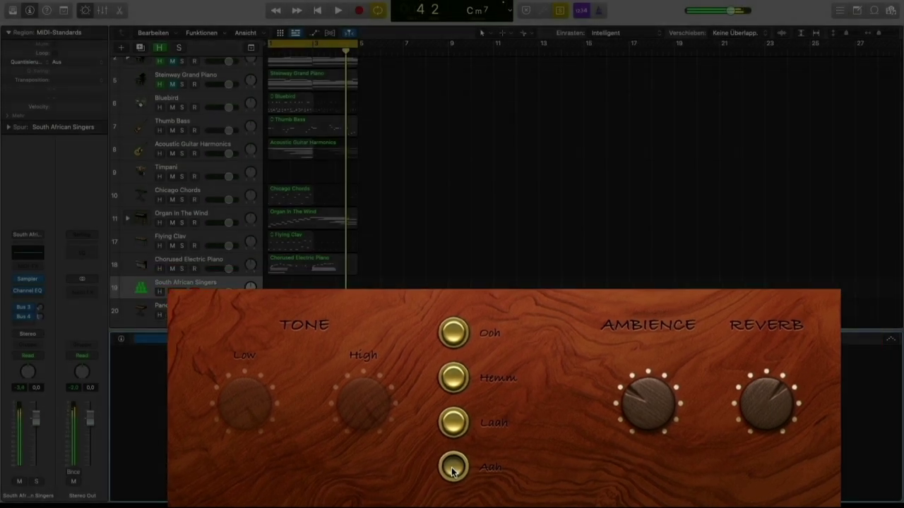
Select the Panoramic Pattern track and play it briefly
scroll(191, 274, "down", 1)
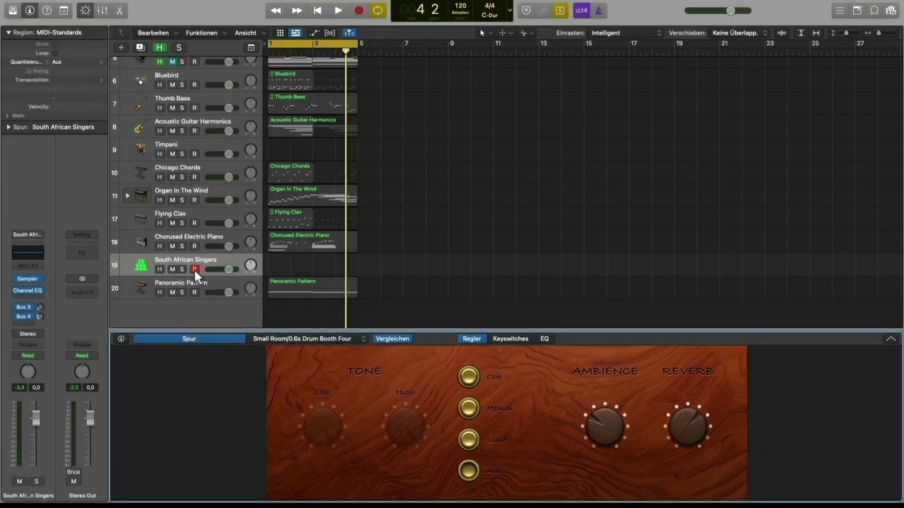
left_click(224, 284)
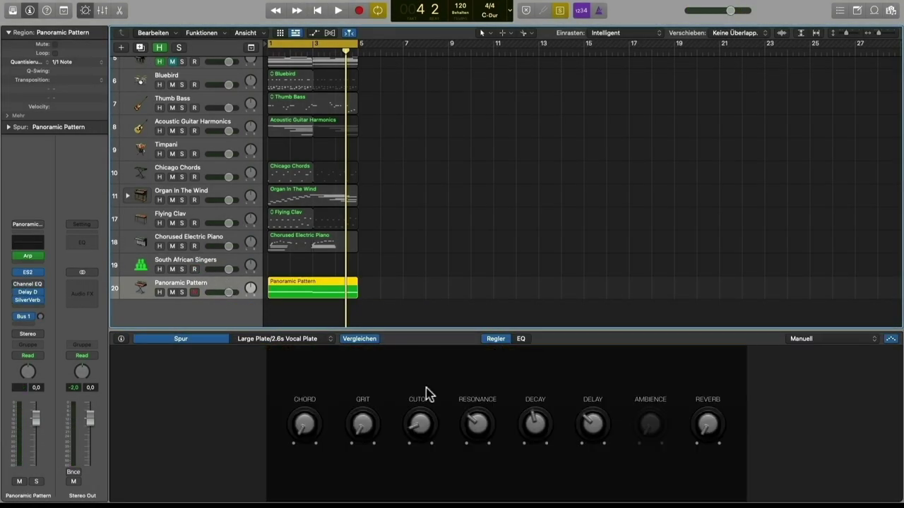
key("space")
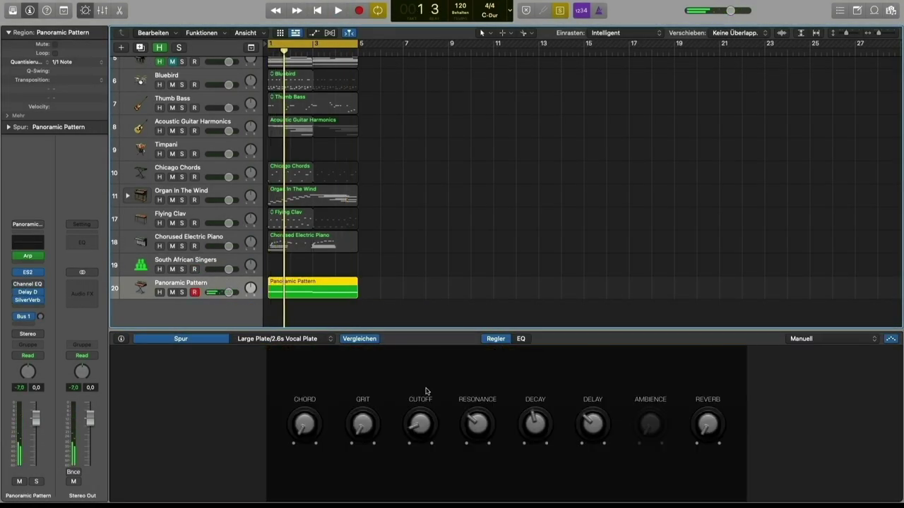
left_click(890, 342)
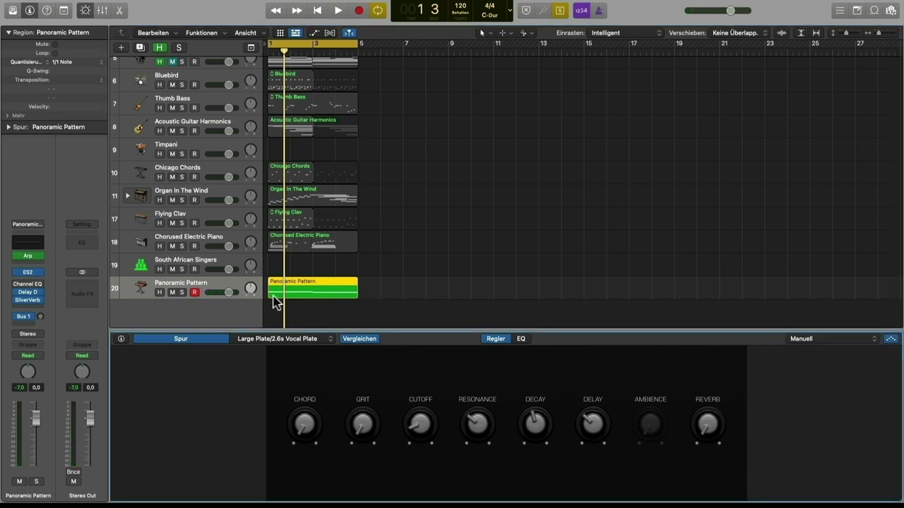
Open the Panoramic Pattern track's Arpeggiator and move its window clear of the Smart Controls
left_click(33, 262)
left_click_drag(581, 135, 888, 55)
left_click_drag(808, 35, 683, 23)
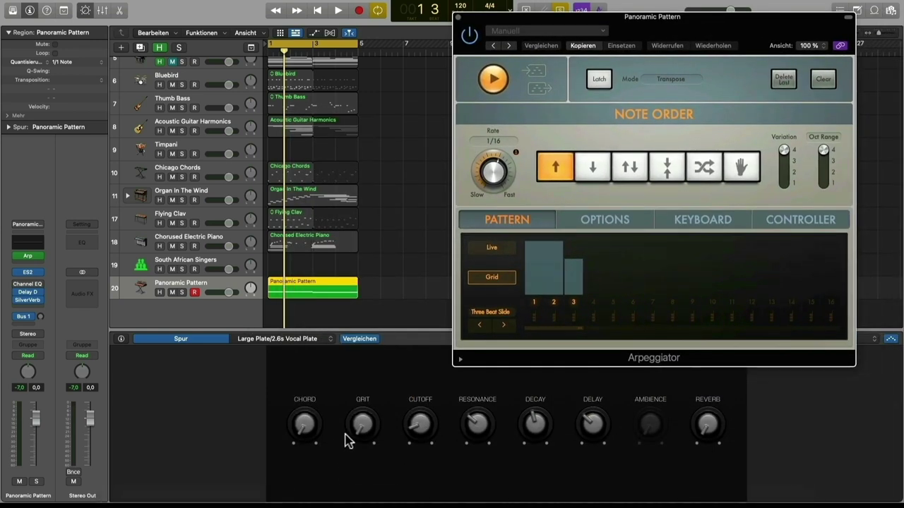
Play the Panoramic Pattern track and set its Delay to -11.0 dB and Reverb to -14.3 dB
key("space")
left_click_drag(588, 428, 567, 384)
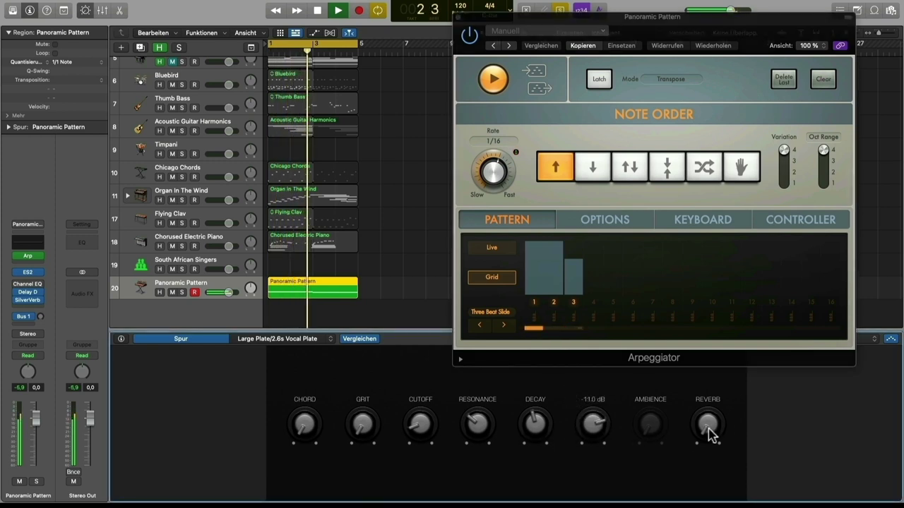
left_click_drag(720, 430, 703, 396)
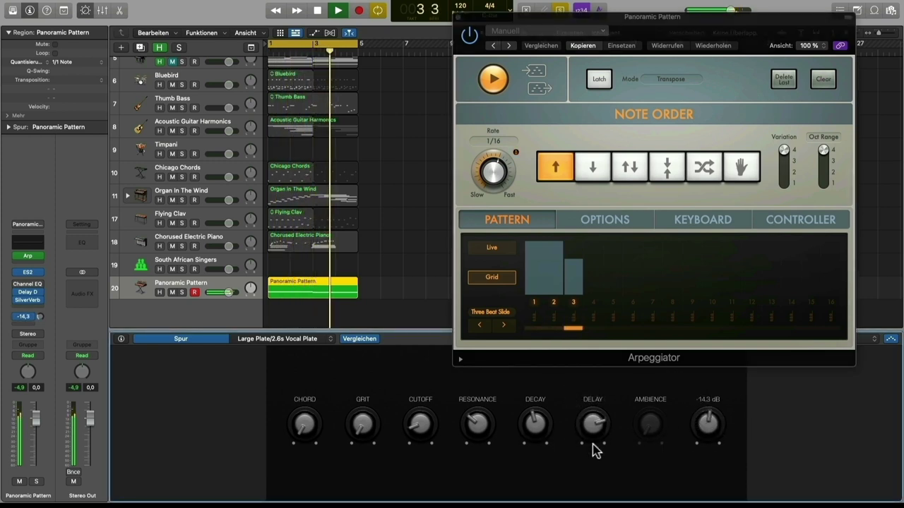